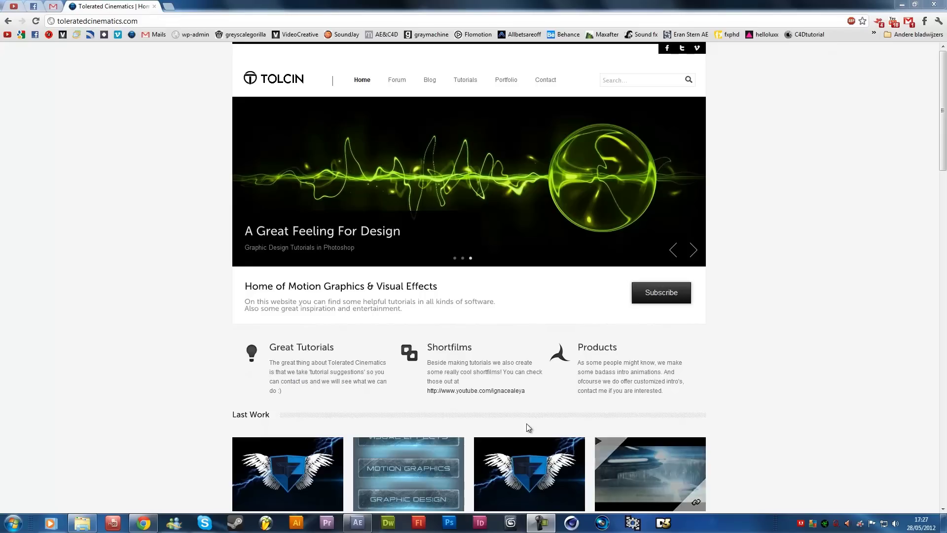
# - Preview the Fire composition and move the playhead to about 0:00:06:21
pyautogui.click(346, 524)
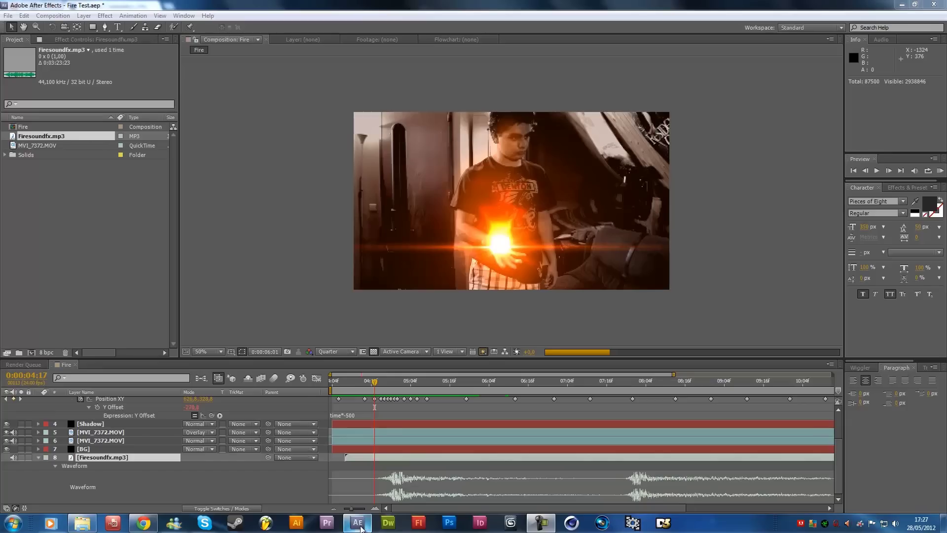
pyautogui.press('space')
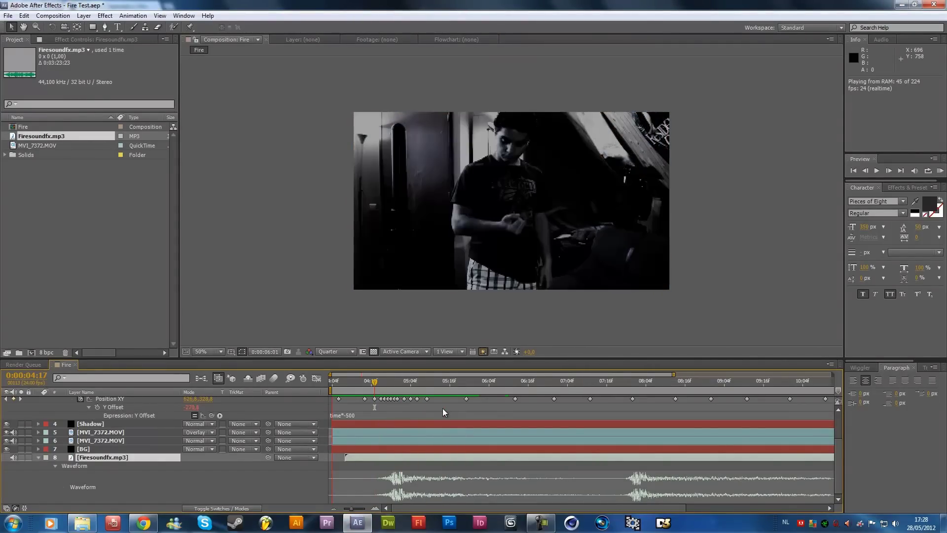
pyautogui.click(531, 382)
pyautogui.moveTo(531, 383); pyautogui.dragTo(552, 382)
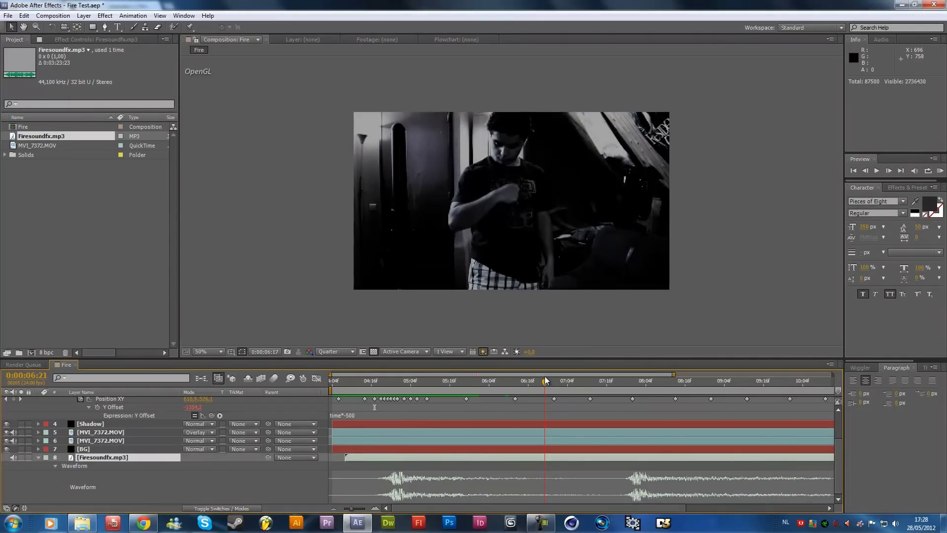
# - Hide the MVI_7372.MOV footage layer
pyautogui.click(53, 16)
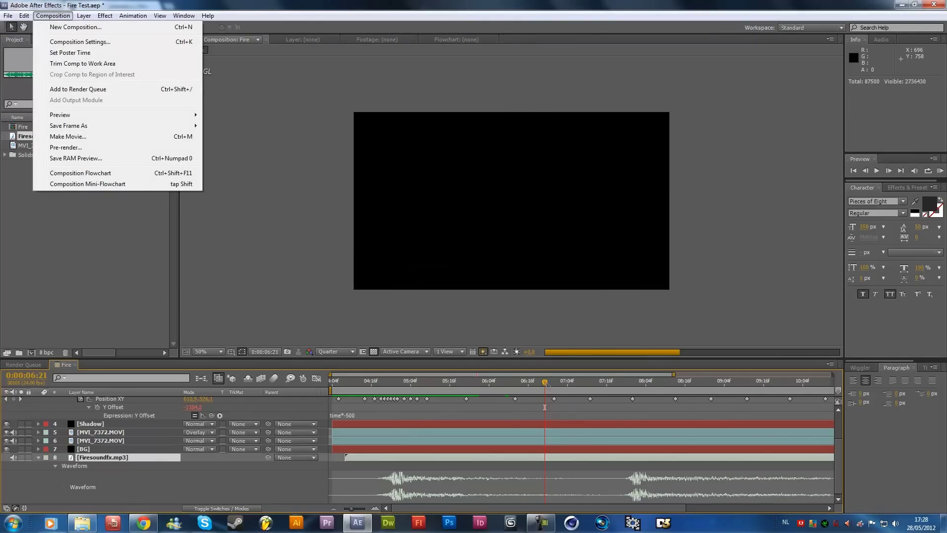
pyautogui.press('Escape')
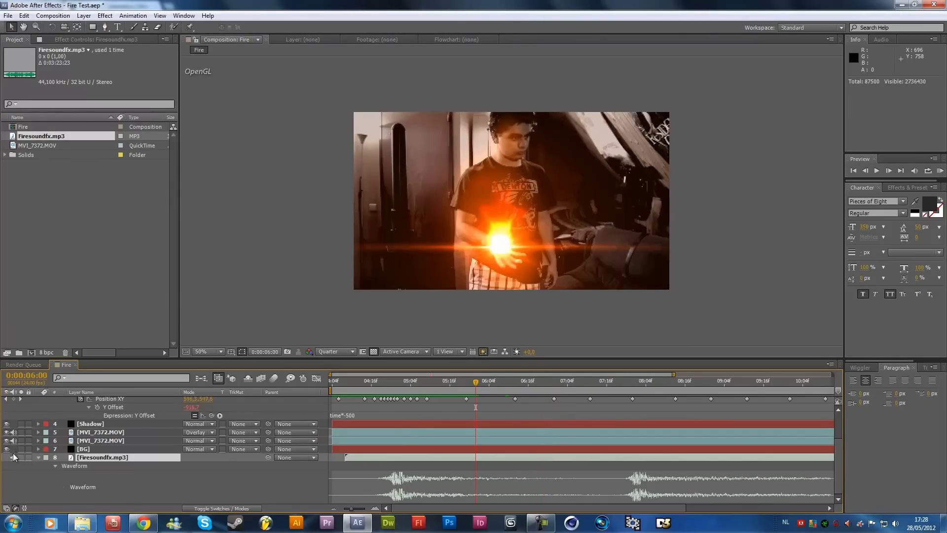
pyautogui.click(6, 440)
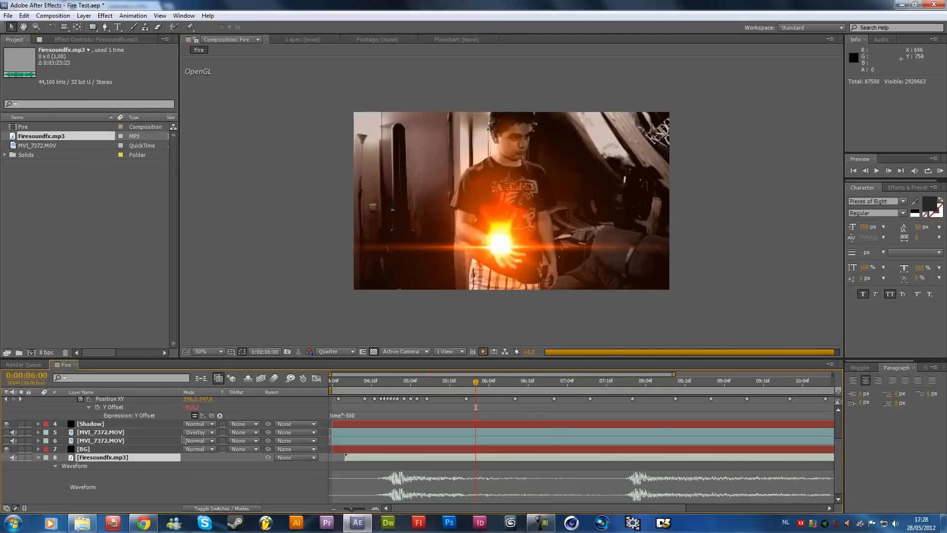
# - Set the viewer resolution to Full and hide the Orange Solid 1 layer
pyautogui.click(337, 351)
pyautogui.click(335, 377)
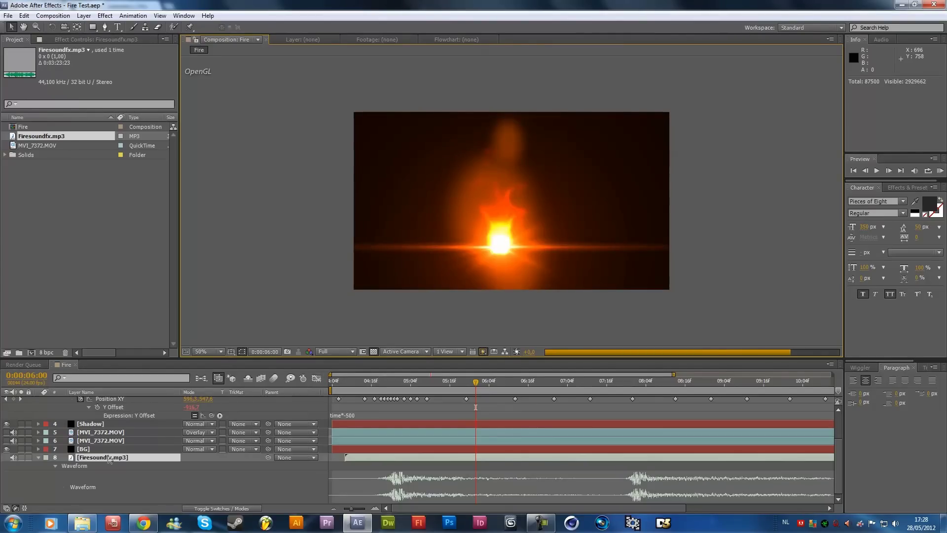
pyautogui.scroll(3, 105, 449)
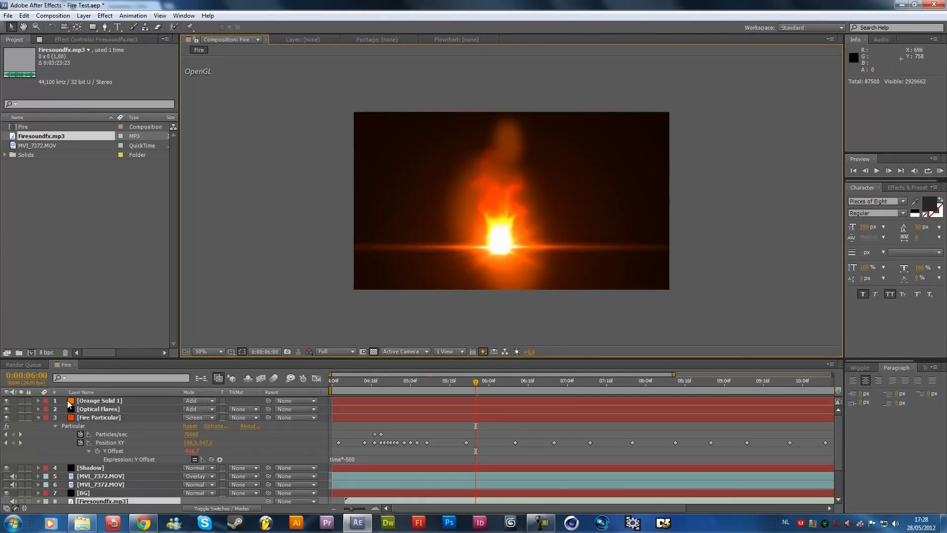
pyautogui.click(6, 401)
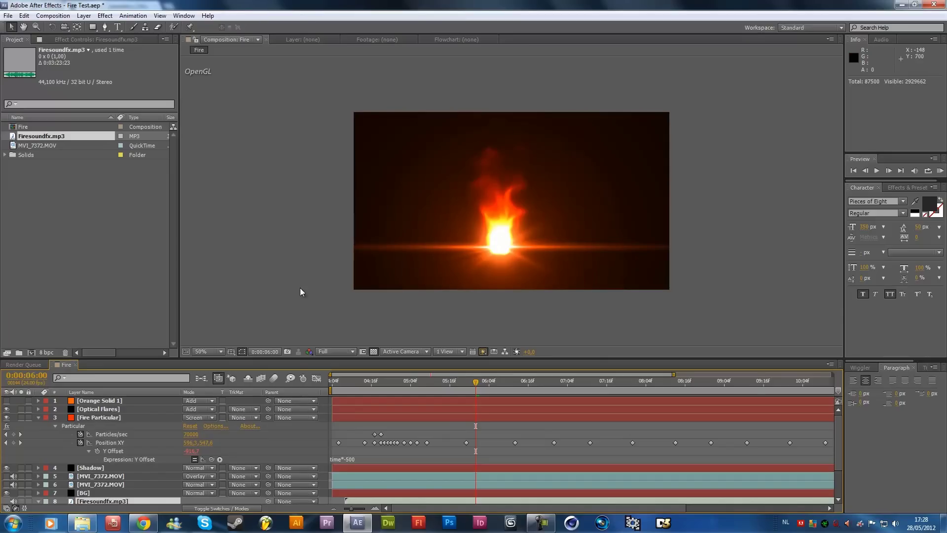
pyautogui.scroll(-3, 10, 465)
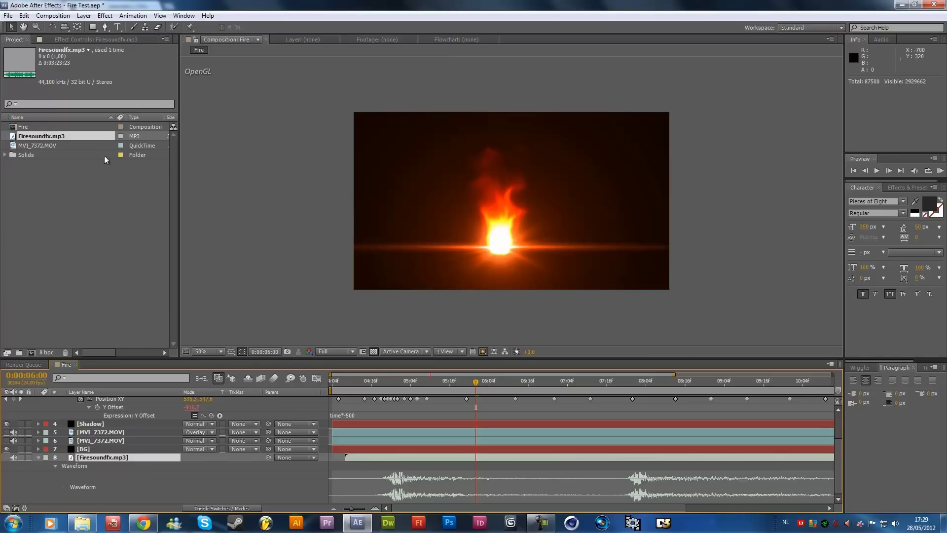
# - Create a new composition named Fire base with a 0:00:10:00 duration
pyautogui.click(53, 16)
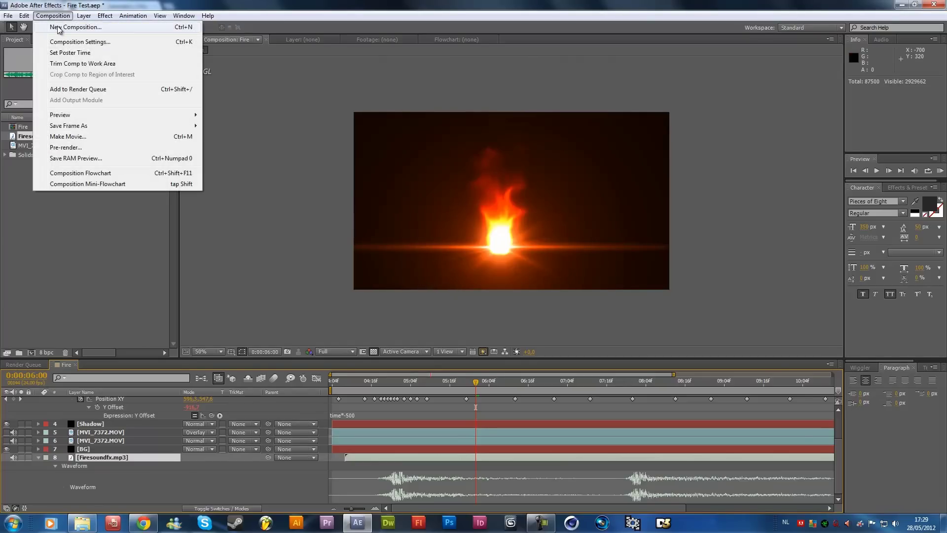
pyautogui.click(58, 28)
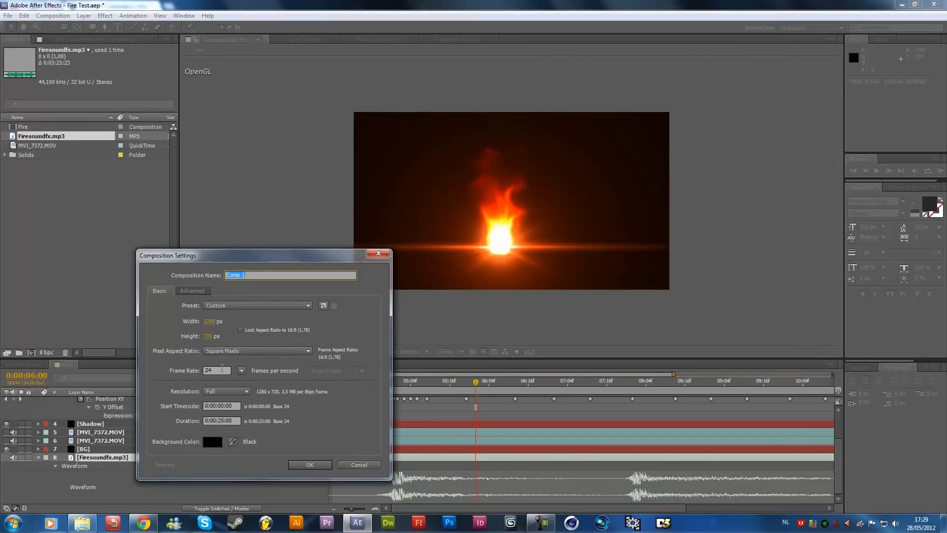
pyautogui.click(224, 419)
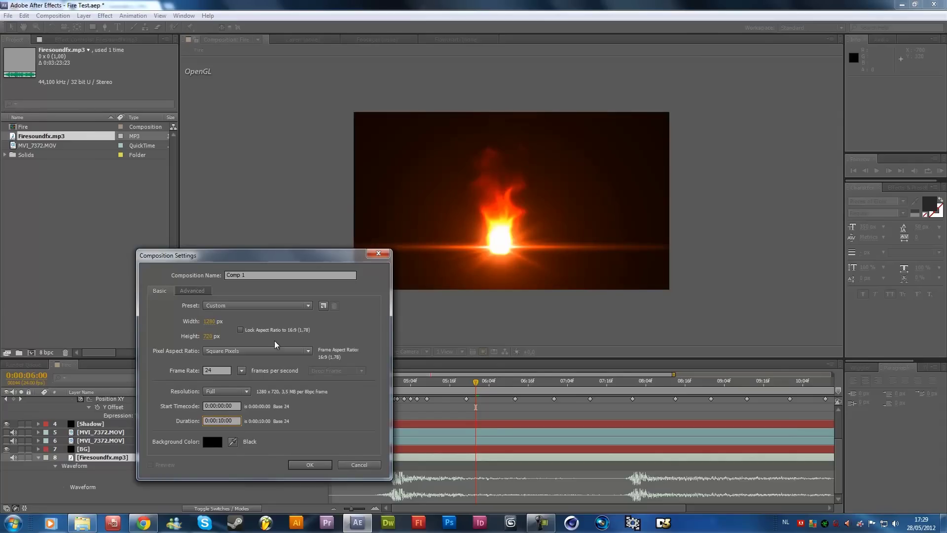
pyautogui.write('1000')
pyautogui.press('Tab')
pyautogui.write('Fir')
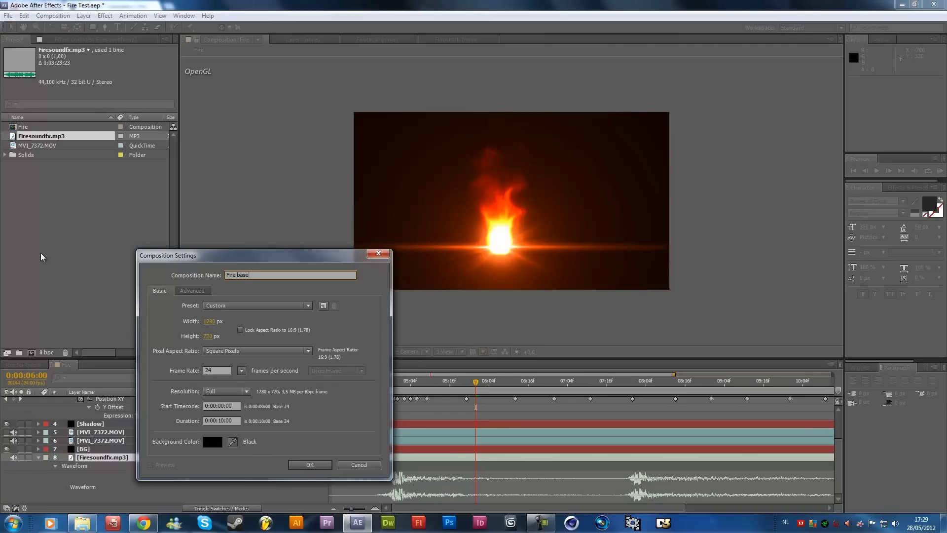
pyautogui.press('Return')
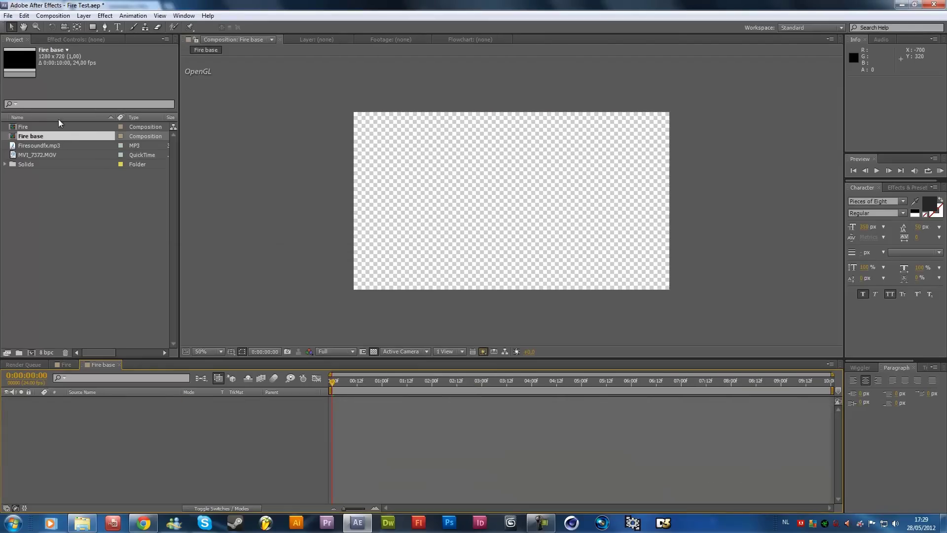
# - Add a black solid layer named BG
pyautogui.click(83, 16)
pyautogui.moveTo(99, 27)
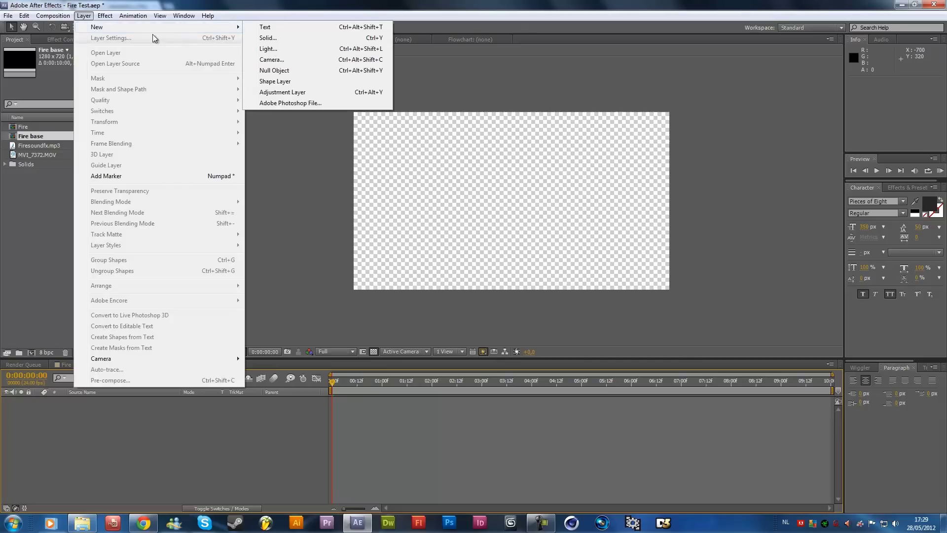
pyautogui.click(271, 40)
pyautogui.write('BG')
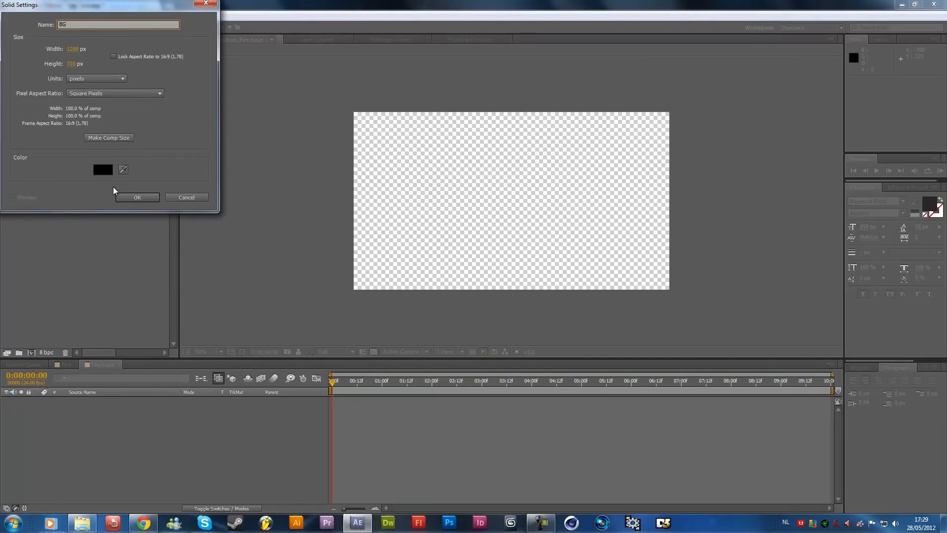
pyautogui.click(129, 197)
# - Add an orange FF6000 solid above it and rename it Fire particular
pyautogui.click(84, 15)
pyautogui.moveTo(88, 29)
pyautogui.click(297, 36)
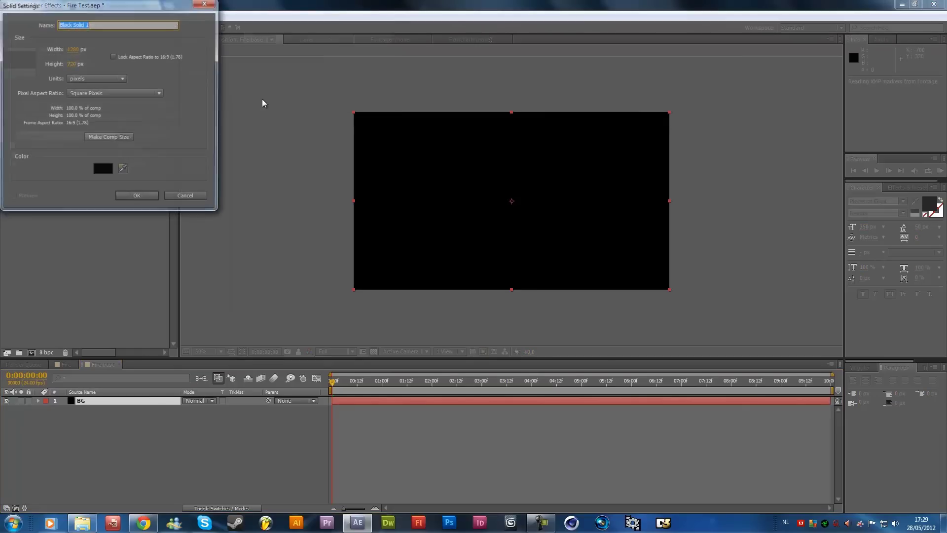
pyautogui.click(102, 169)
pyautogui.moveTo(273, 417); pyautogui.dragTo(273, 424)
pyautogui.moveTo(237, 366); pyautogui.dragTo(321, 295)
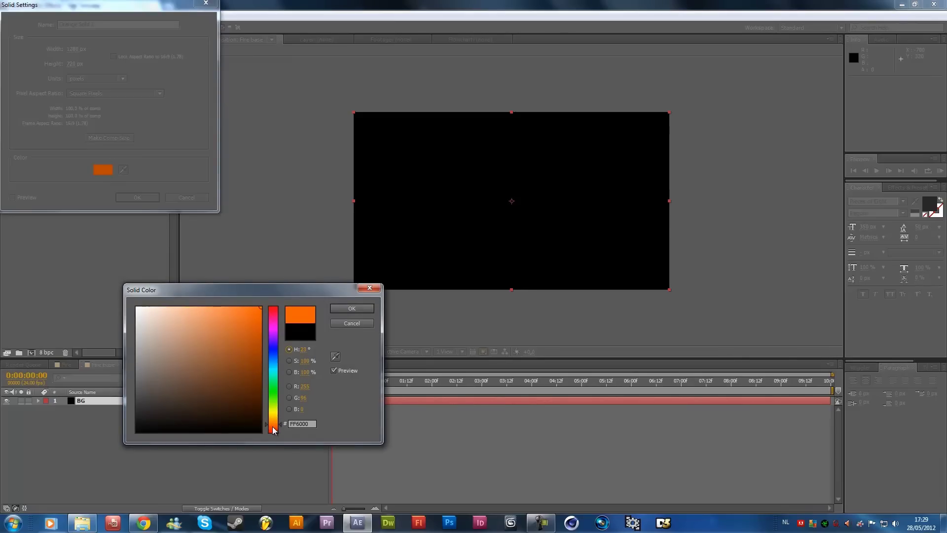
pyautogui.click(352, 308)
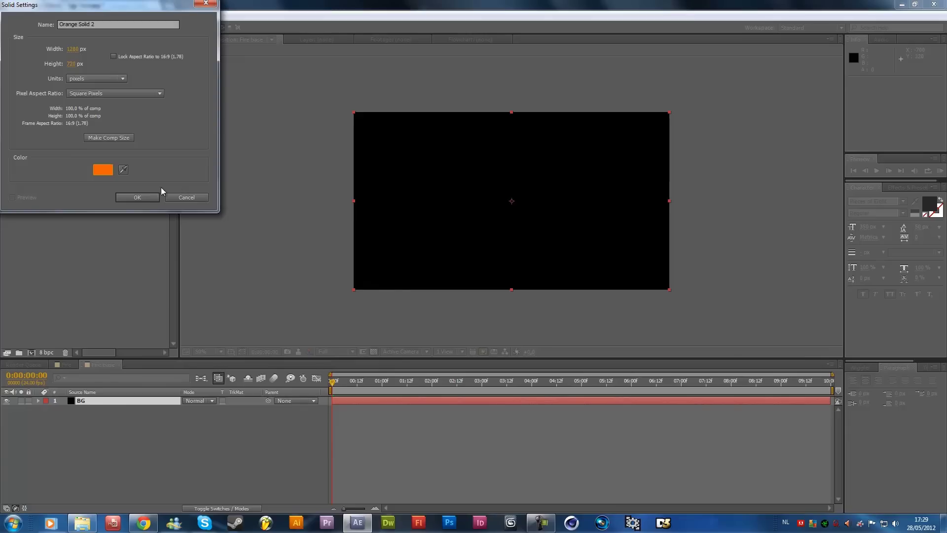
pyautogui.click(142, 199)
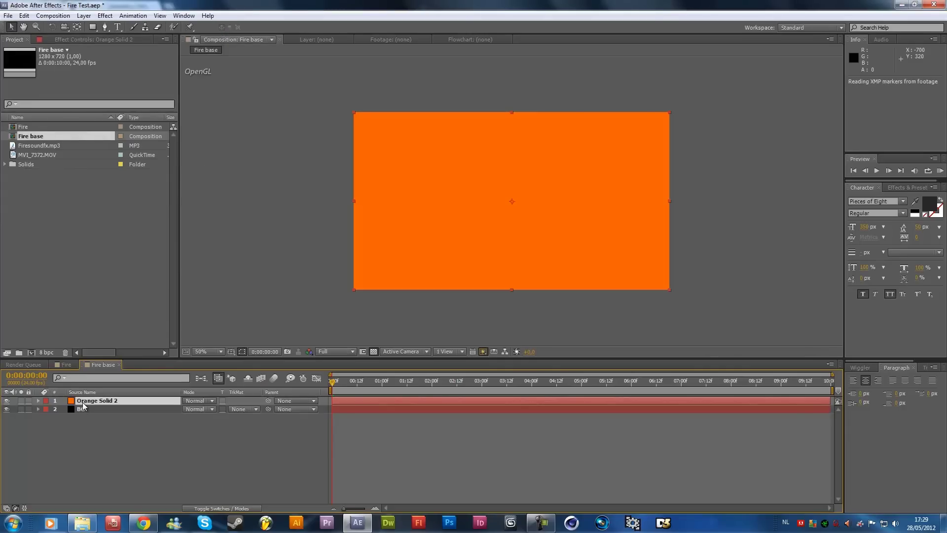
pyautogui.press('Return')
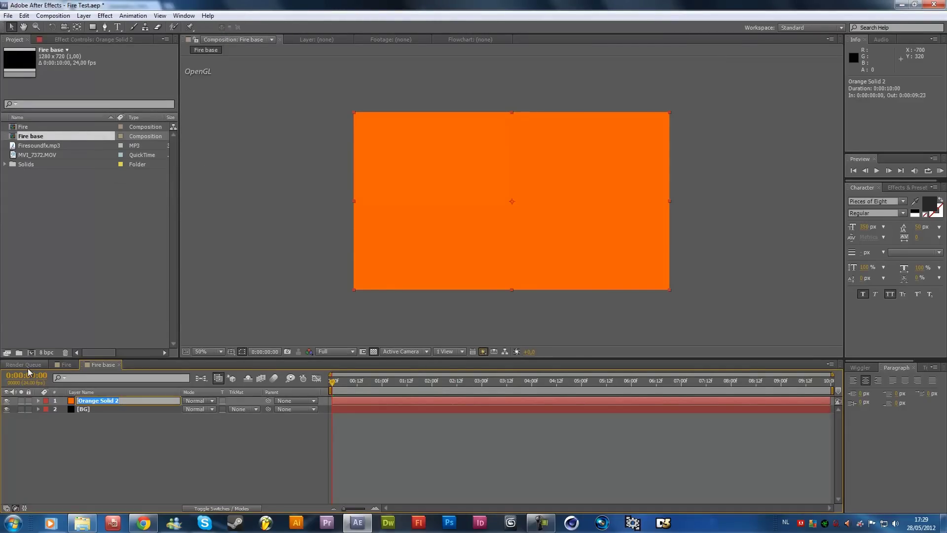
pyautogui.write('Fire particular')
pyautogui.press('Return')
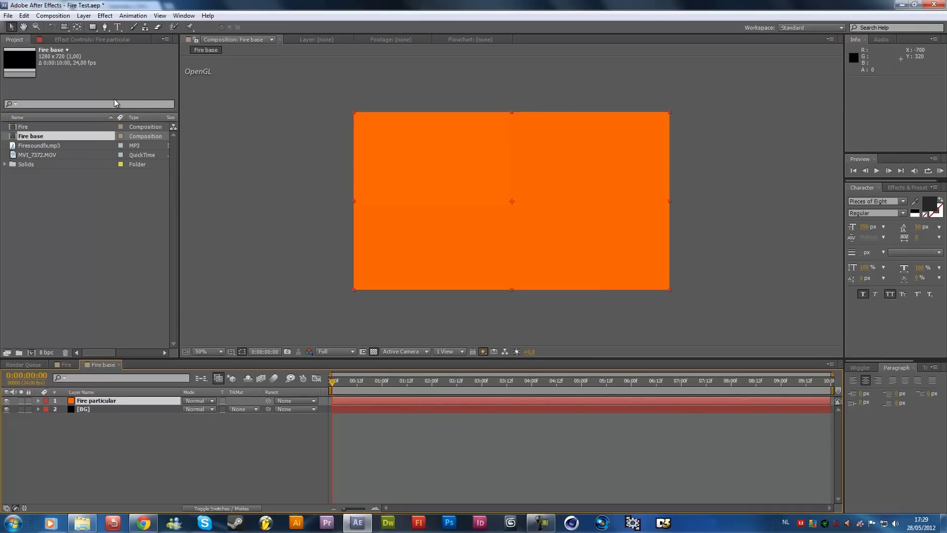
# - Apply Particular with a Box emitter and stretch the layer across the whole comp
pyautogui.click(104, 16)
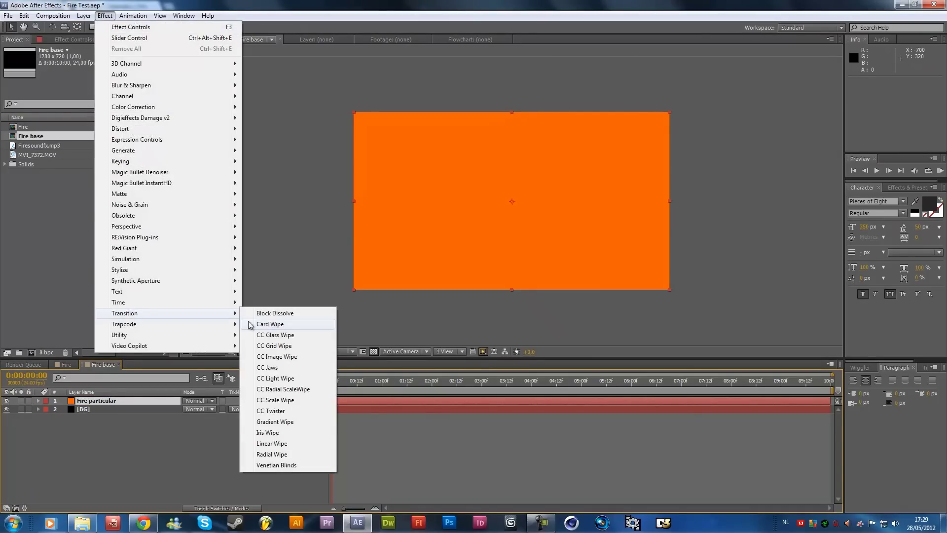
pyautogui.moveTo(136, 325)
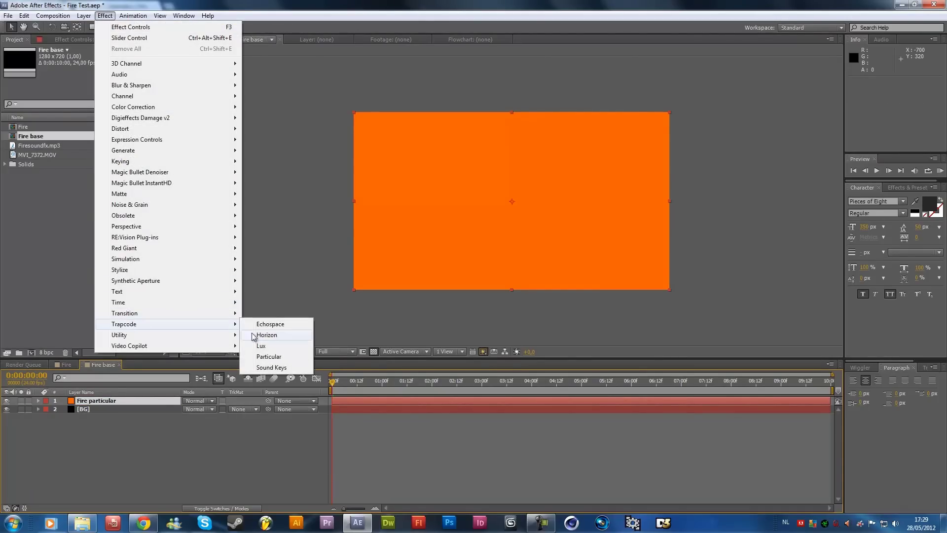
pyautogui.click(266, 357)
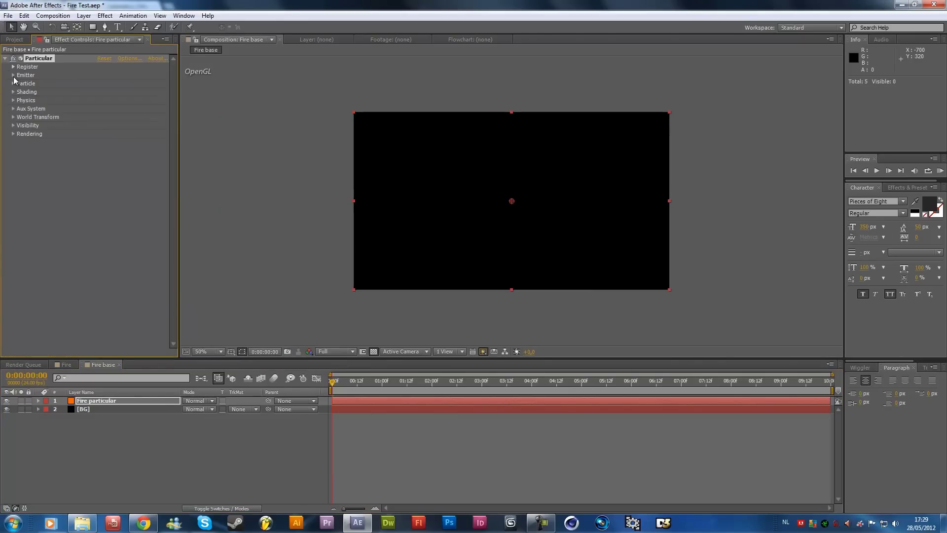
pyautogui.click(13, 75)
pyautogui.click(105, 92)
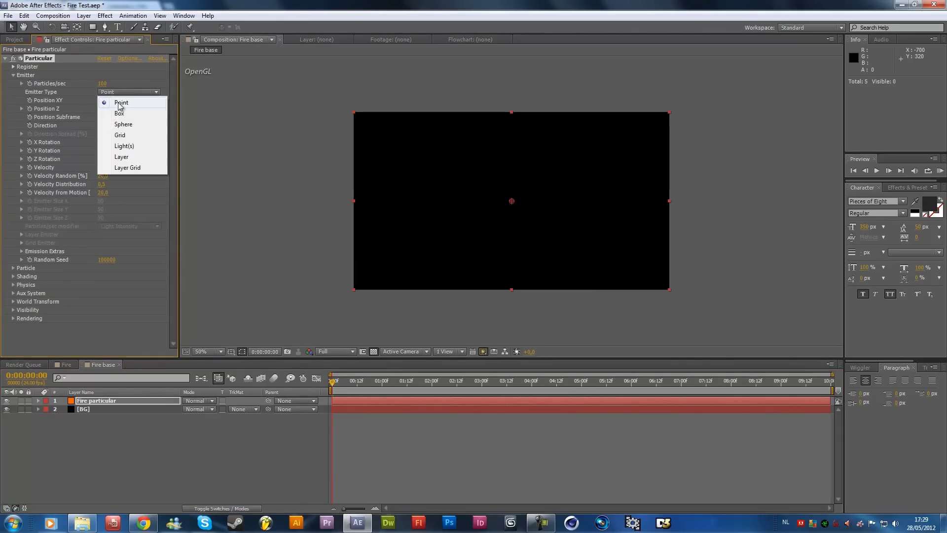
pyautogui.click(123, 114)
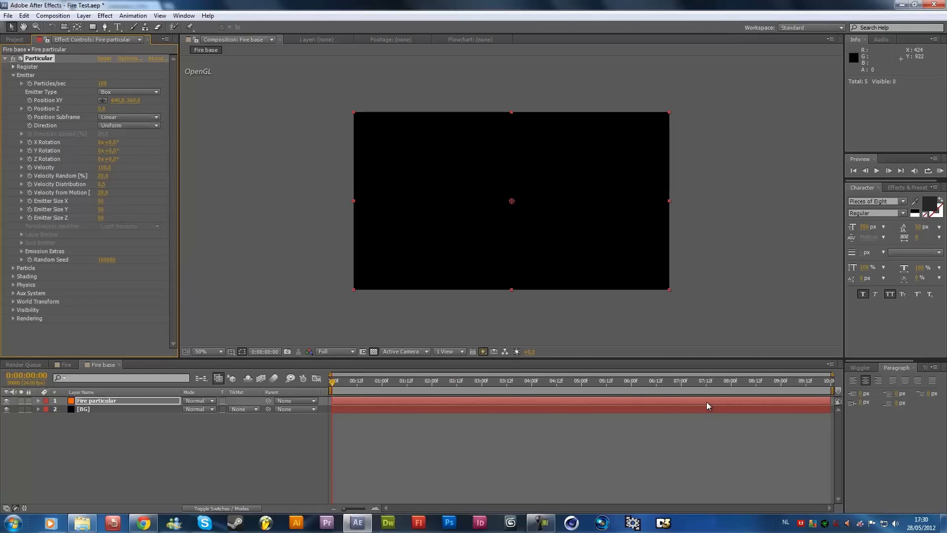
pyautogui.moveTo(706, 401); pyautogui.dragTo(519, 400)
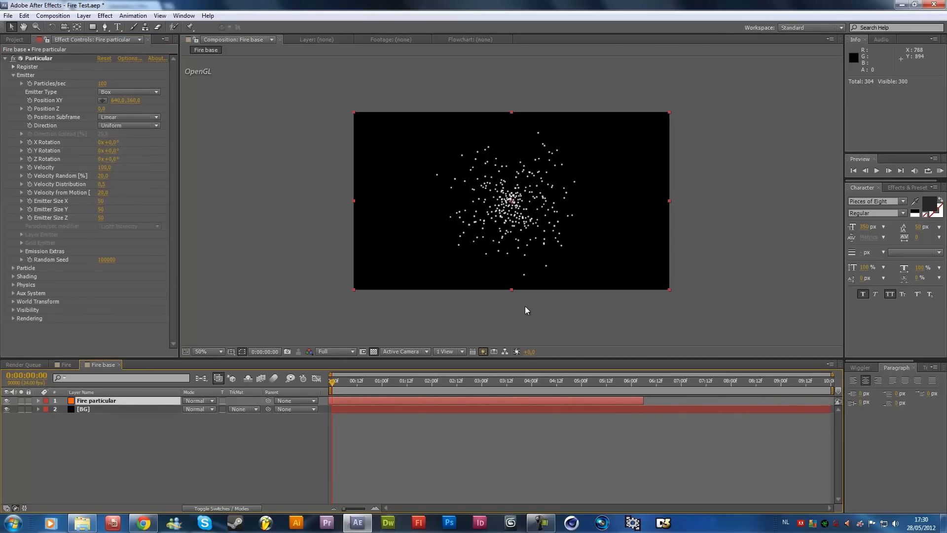
pyautogui.moveTo(643, 401); pyautogui.dragTo(827, 418)
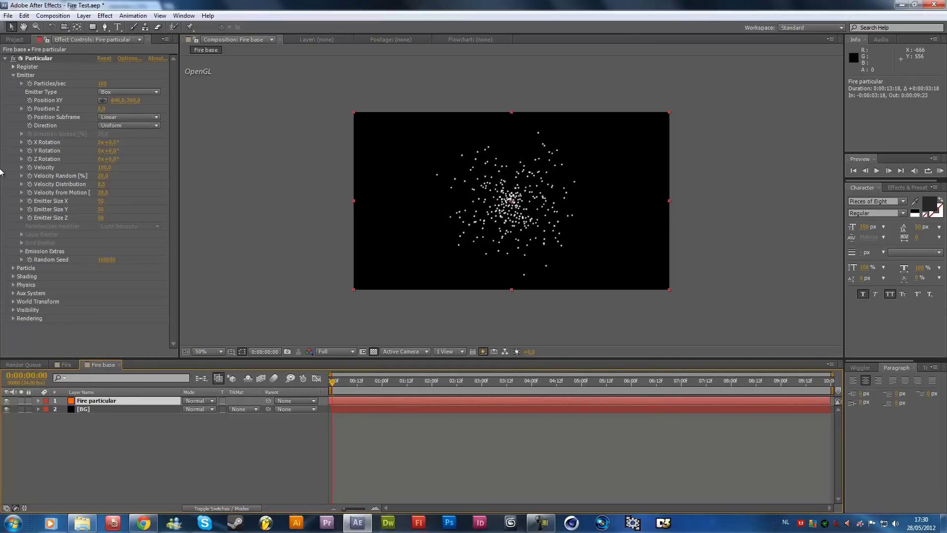
# - Set particle Life 1,5, Life Random 25, Sphere Feather 75 and Size 2
pyautogui.click(13, 267)
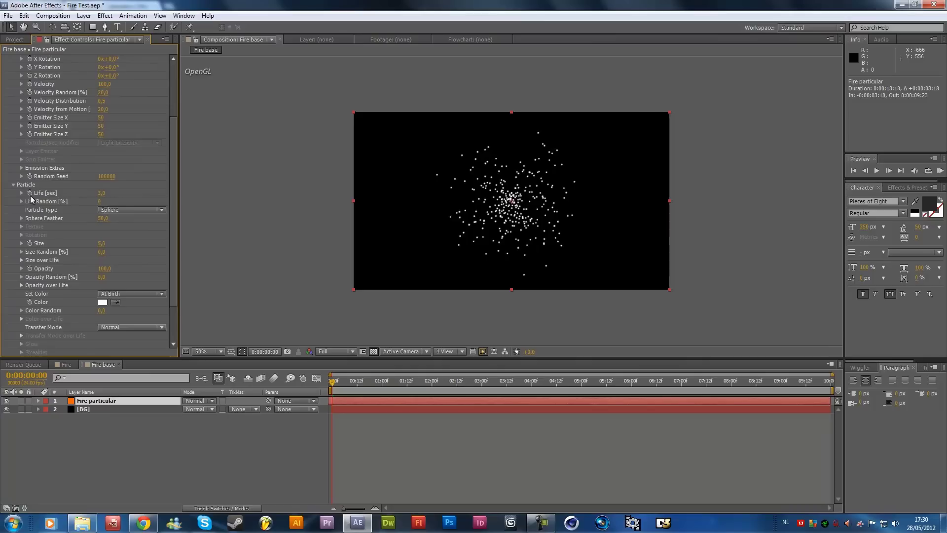
pyautogui.click(101, 195)
pyautogui.write('1,5')
pyautogui.press('Return')
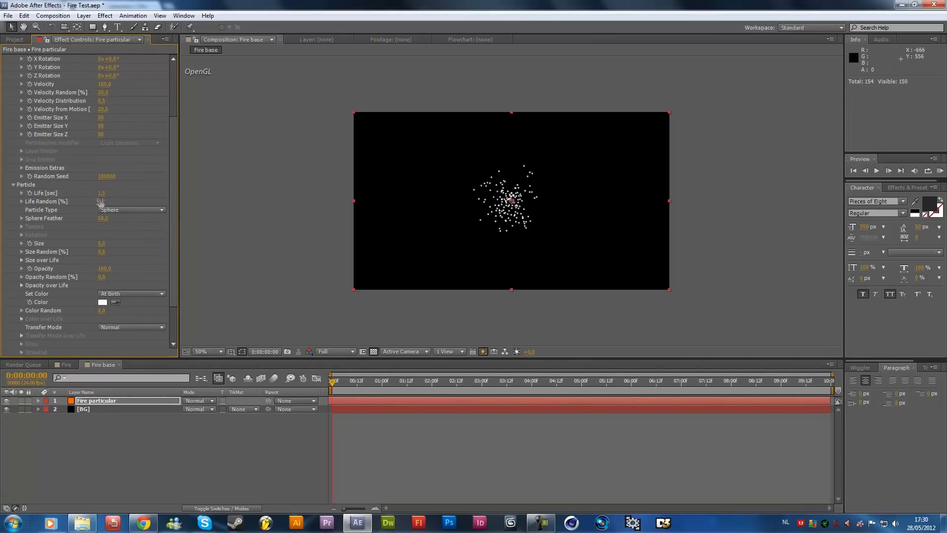
pyautogui.click(100, 202)
pyautogui.press('Return')
pyautogui.click(105, 218)
pyautogui.press('Return')
pyautogui.click(101, 244)
pyautogui.write('2')
pyautogui.press('Return')
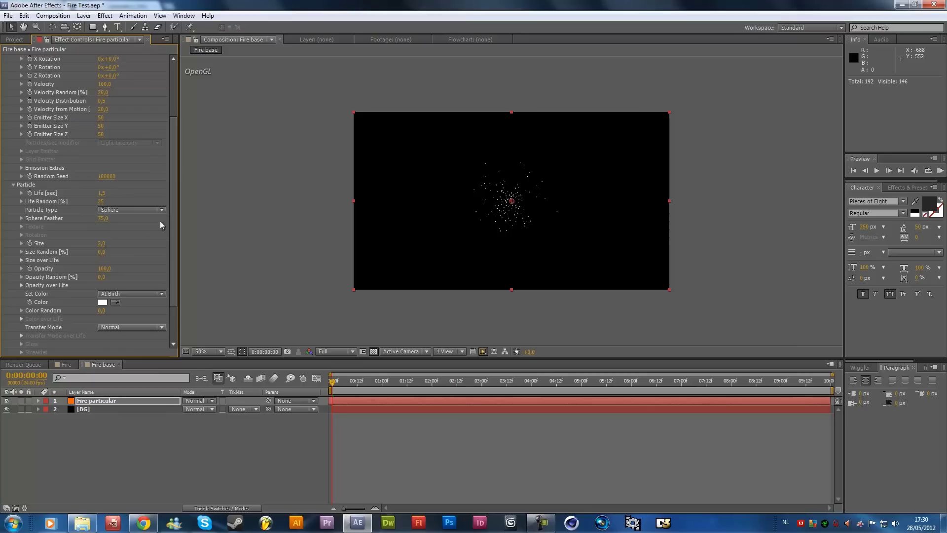
# - Apply ramp-down presets to Size over Life and Opacity over Life
pyautogui.click(22, 260)
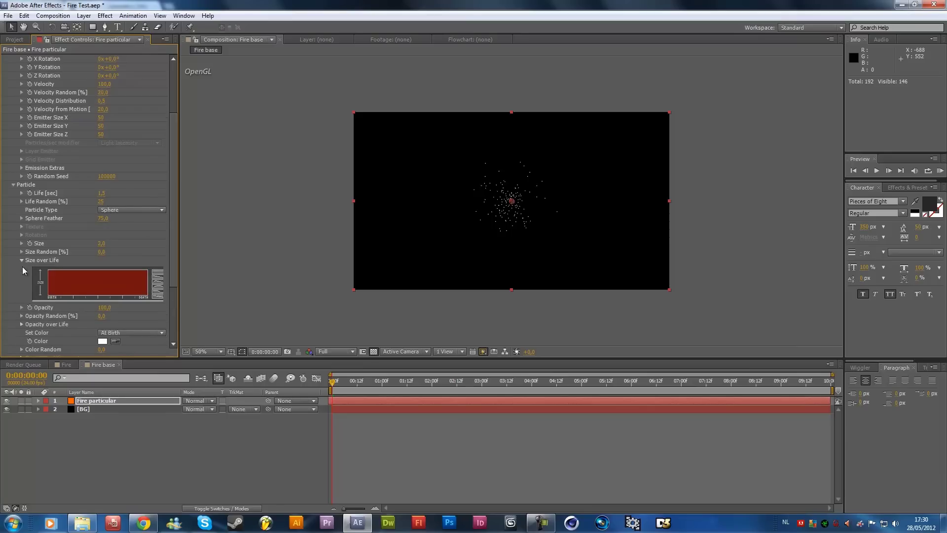
pyautogui.click(20, 323)
pyautogui.click(159, 270)
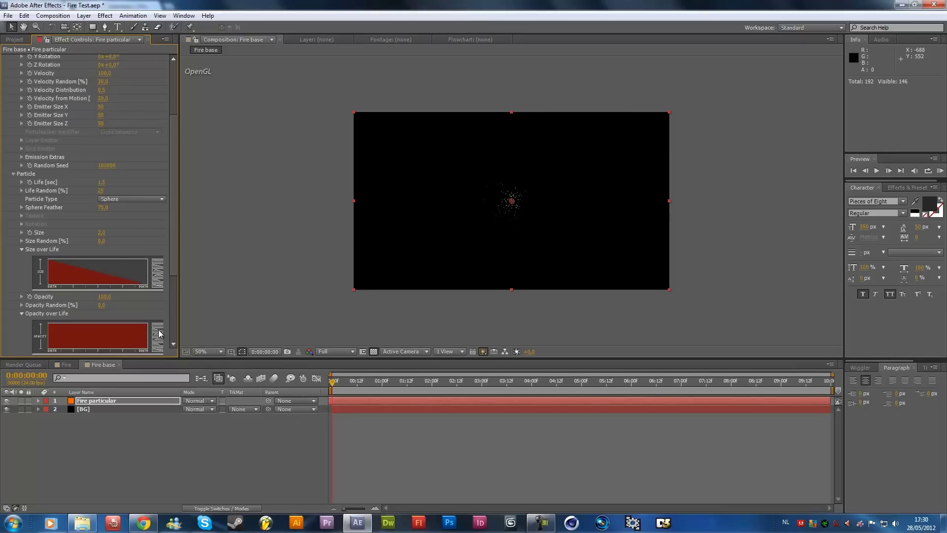
pyautogui.click(158, 334)
pyautogui.click(21, 249)
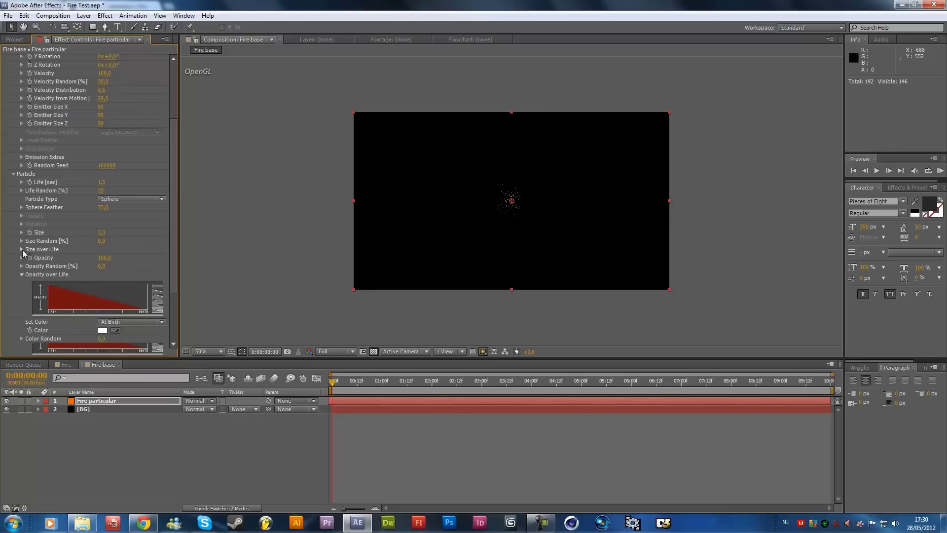
# - Set the Physics gravity to -1000
pyautogui.click(22, 275)
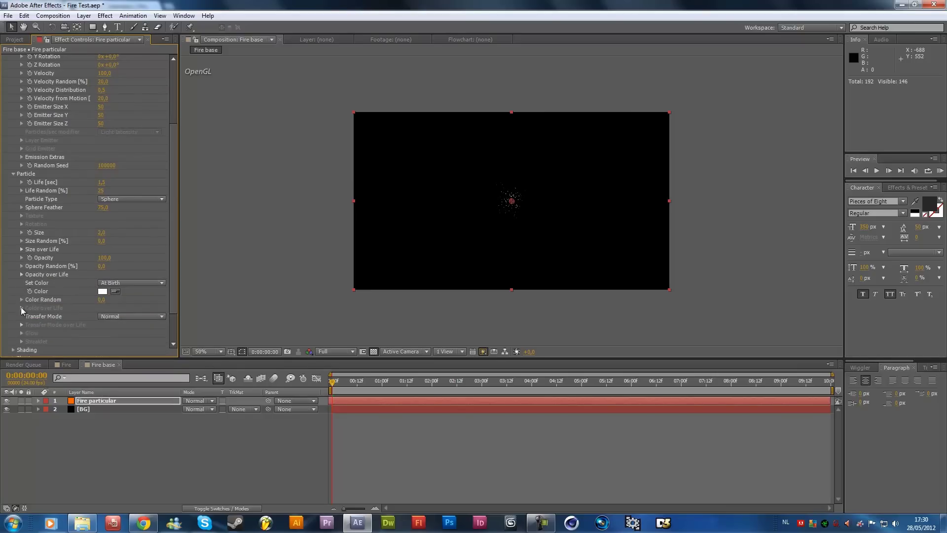
pyautogui.click(13, 174)
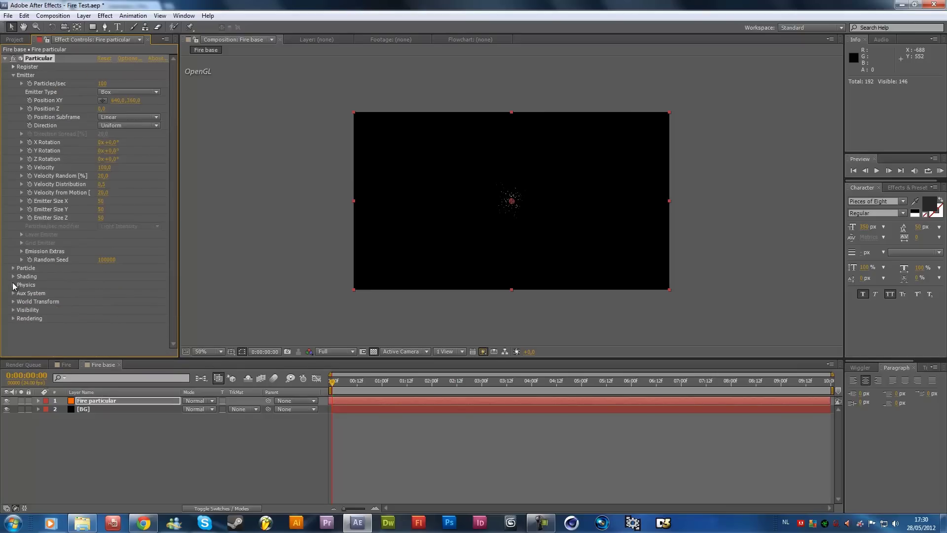
pyautogui.click(13, 284)
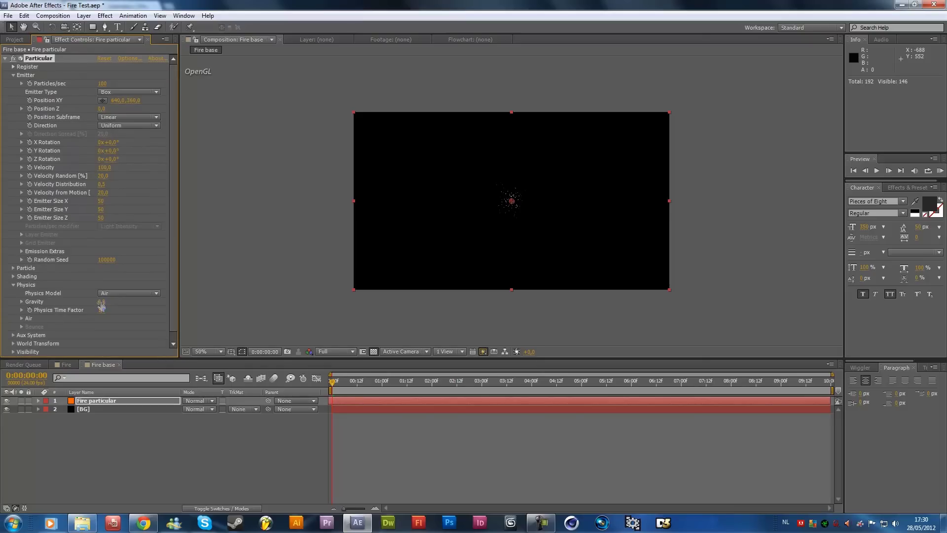
pyautogui.write('-1000')
pyautogui.press('Return')
# - Move the emitter lower in the frame and raise emission to 10000 particles/sec
pyautogui.click(425, 391)
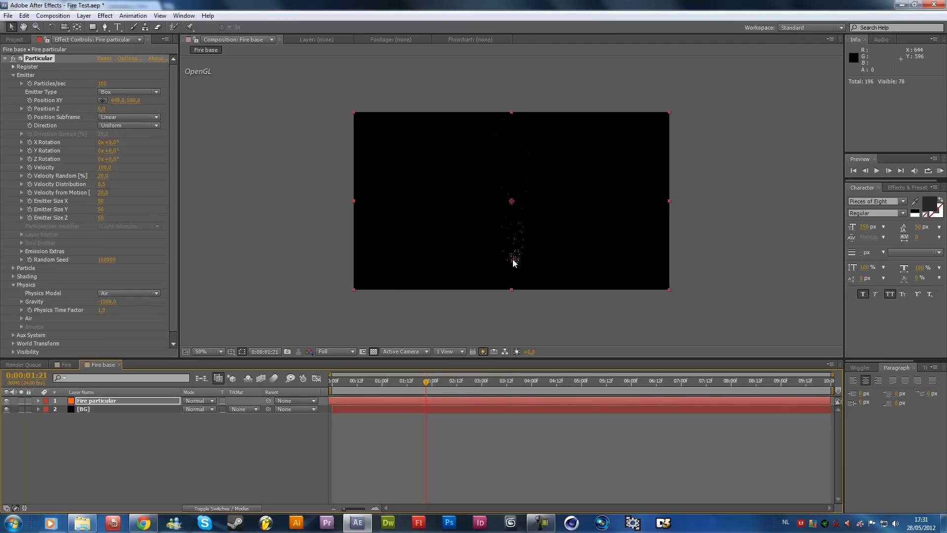
pyautogui.moveTo(513, 258); pyautogui.dragTo(515, 270)
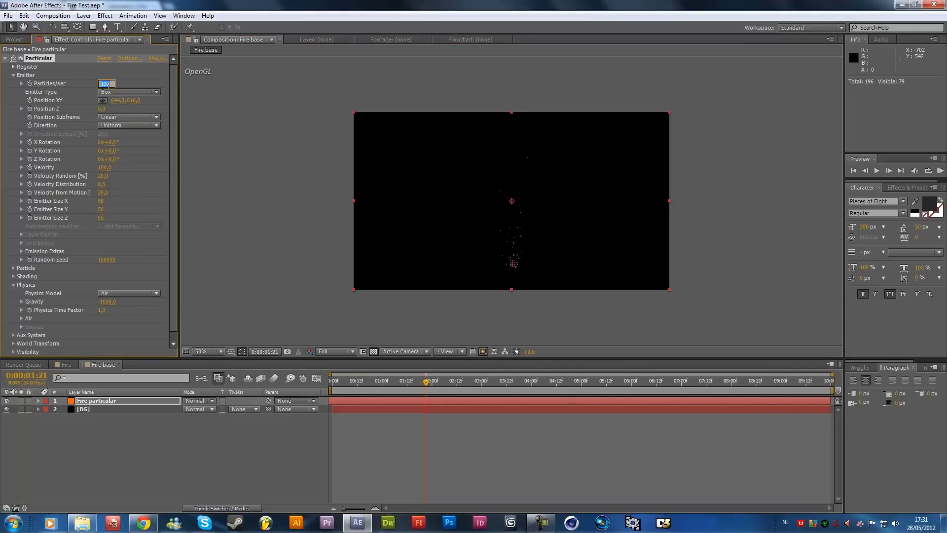
pyautogui.write('10000')
pyautogui.press('Return')
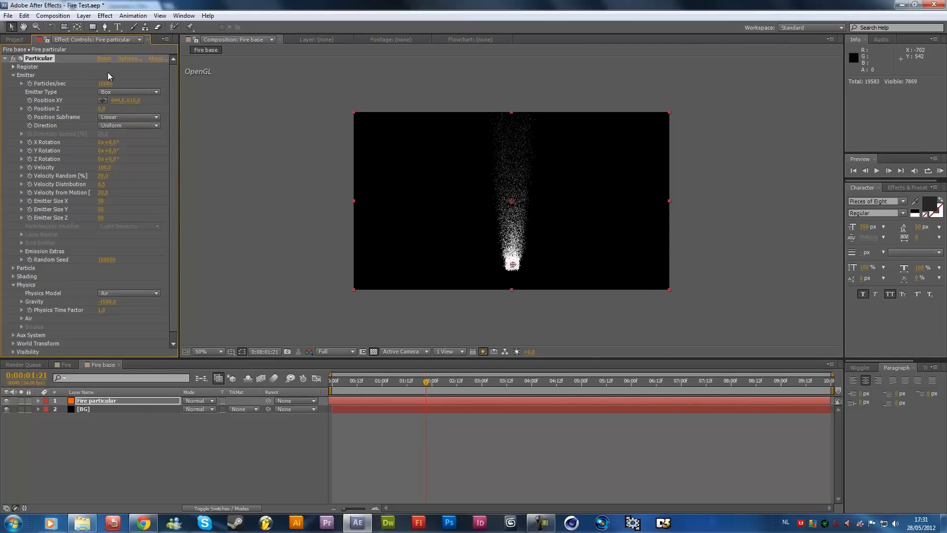
# - Lower the particle life to 1,0
pyautogui.click(13, 268)
pyautogui.scroll(-3, 15, 269)
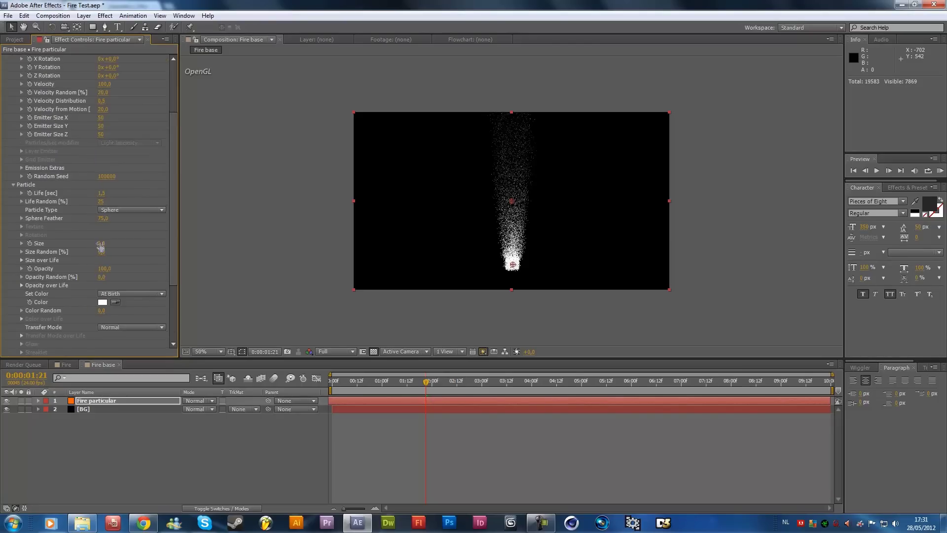
pyautogui.click(101, 193)
pyautogui.press('Down')
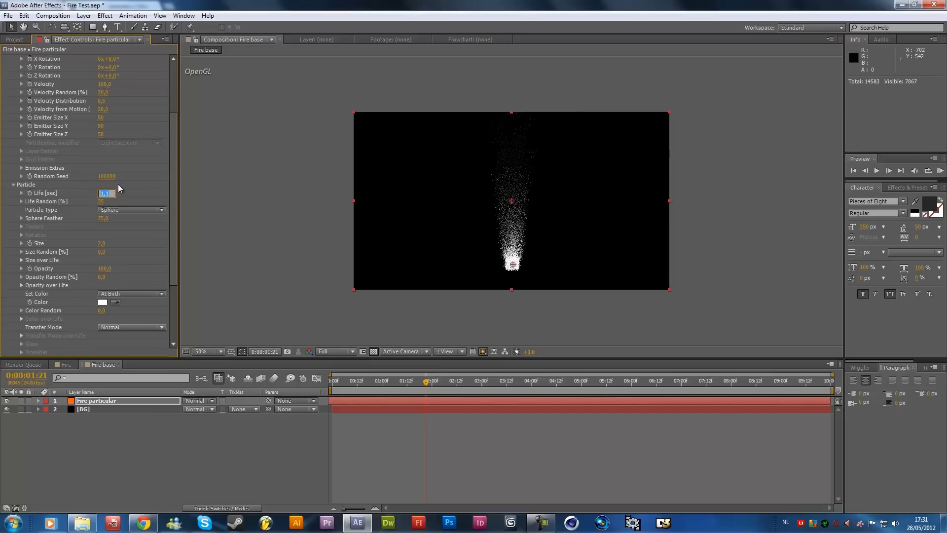
pyautogui.press('Down')
pyautogui.press('Return')
pyautogui.scroll(-4, 38, 225)
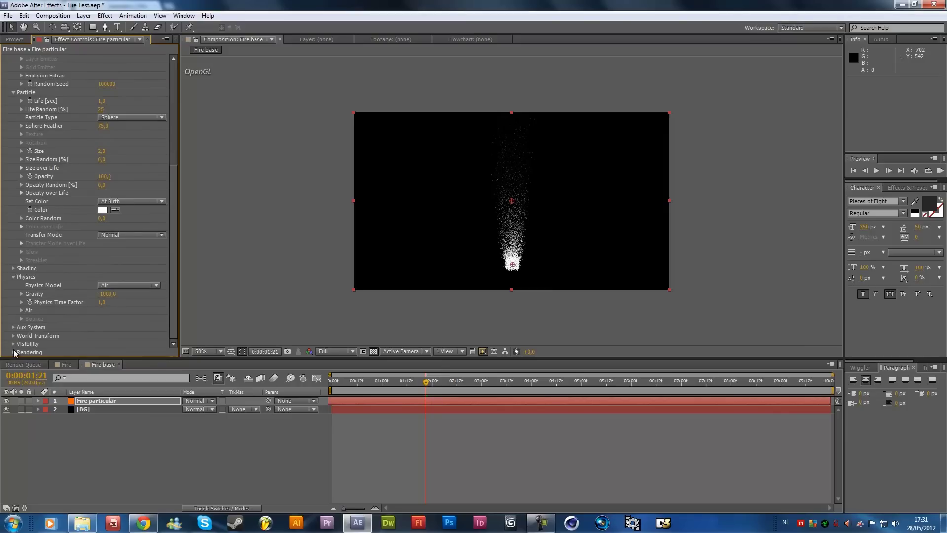
# - Turn Particular's Motion Blur On, enable the layer's motion blur switch, and set Shutter Angle 500
pyautogui.click(14, 352)
pyautogui.scroll(-2, 16, 306)
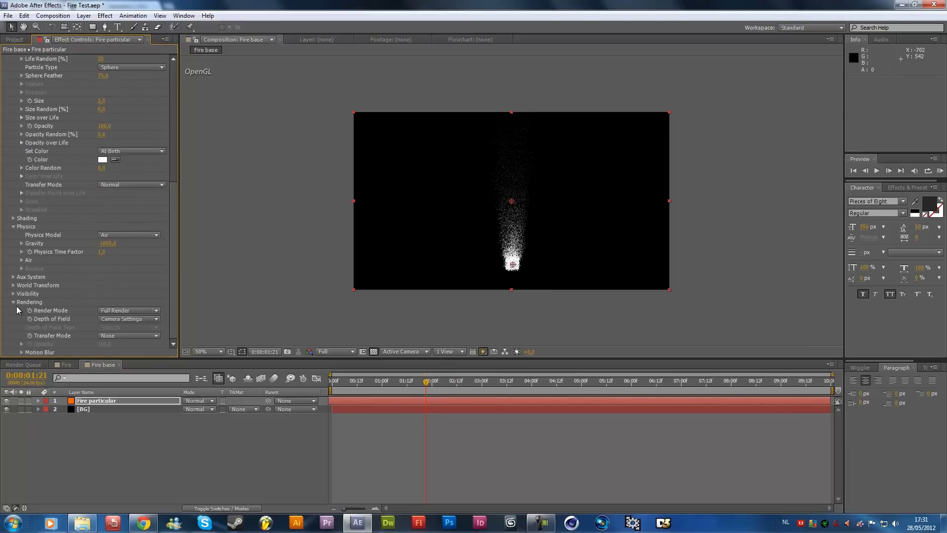
pyautogui.click(21, 352)
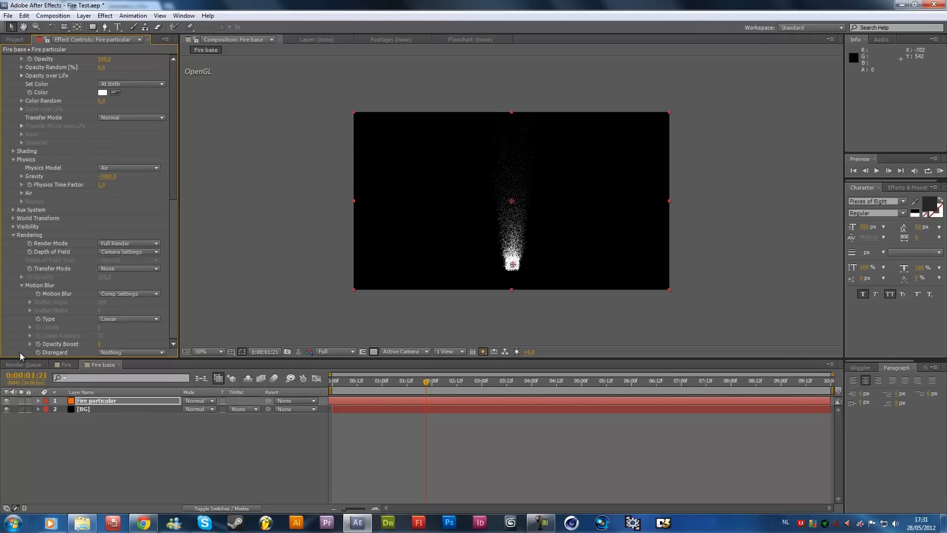
pyautogui.click(107, 293)
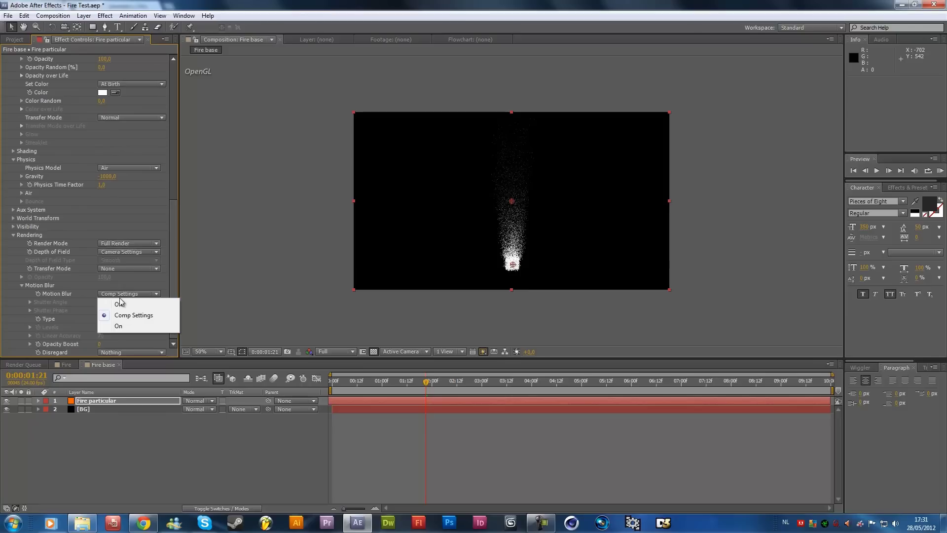
pyautogui.click(121, 325)
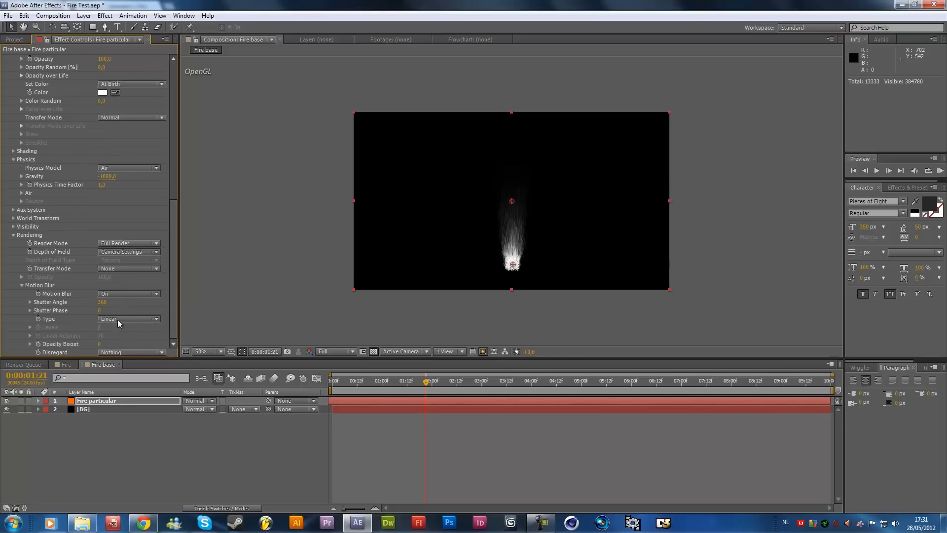
pyautogui.click(220, 507)
pyautogui.click(223, 400)
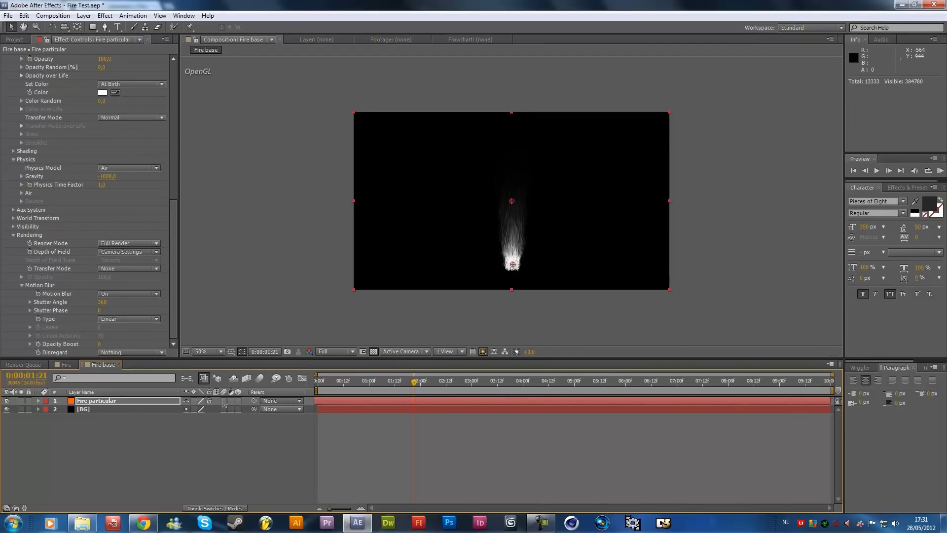
pyautogui.click(113, 403)
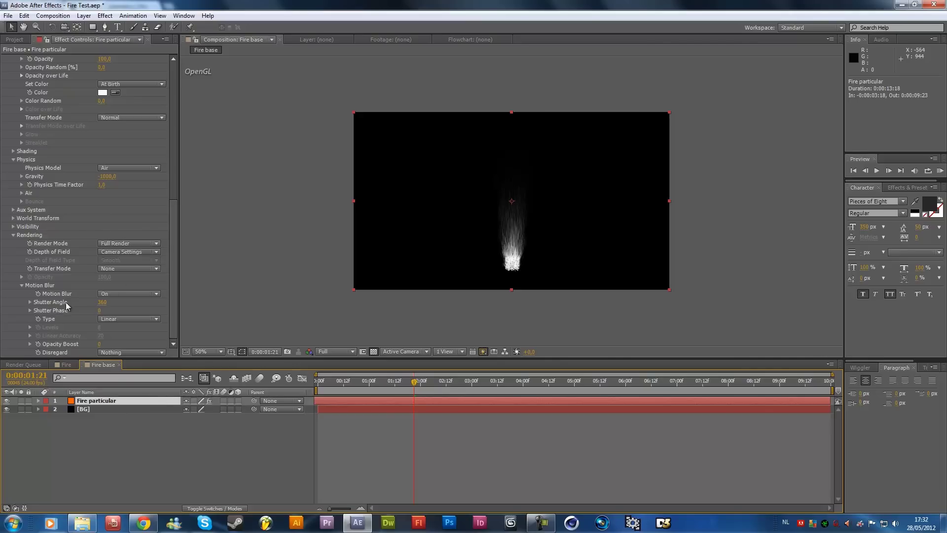
pyautogui.click(102, 302)
pyautogui.write('500')
pyautogui.press('Return')
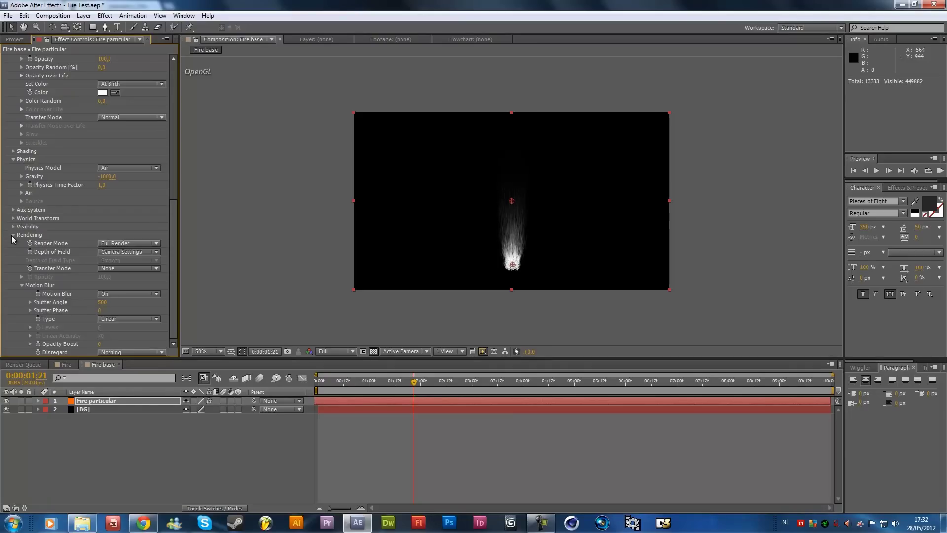
# - Set the Turbulence Field's Affect Position to 250
pyautogui.click(13, 235)
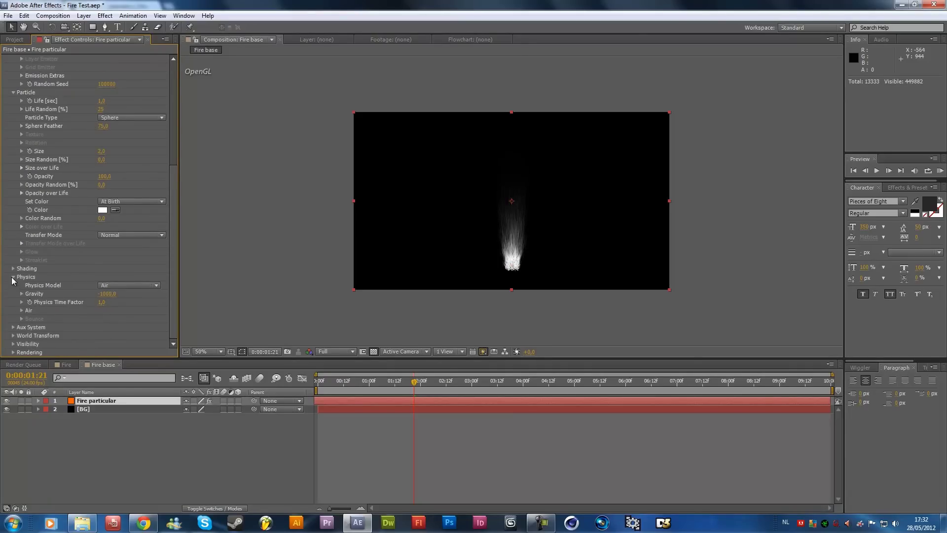
pyautogui.click(22, 311)
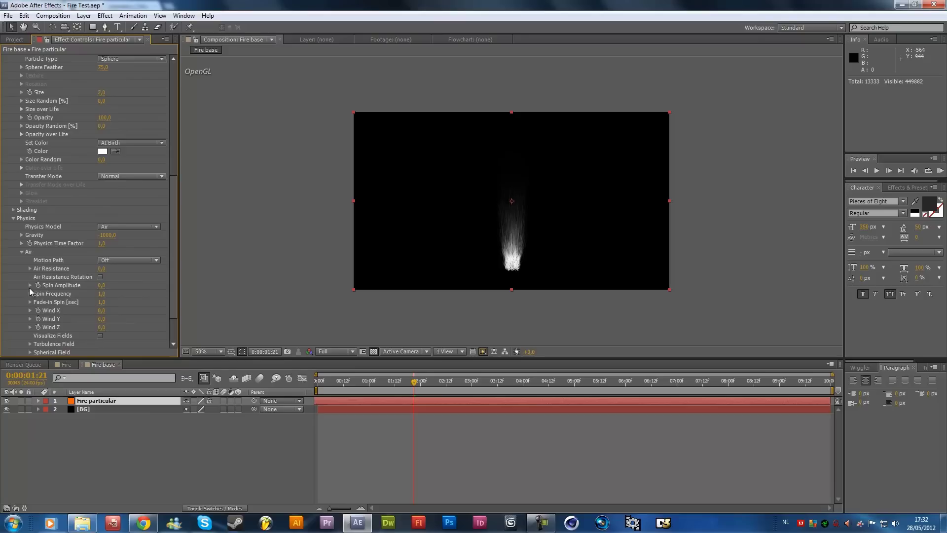
pyautogui.click(29, 344)
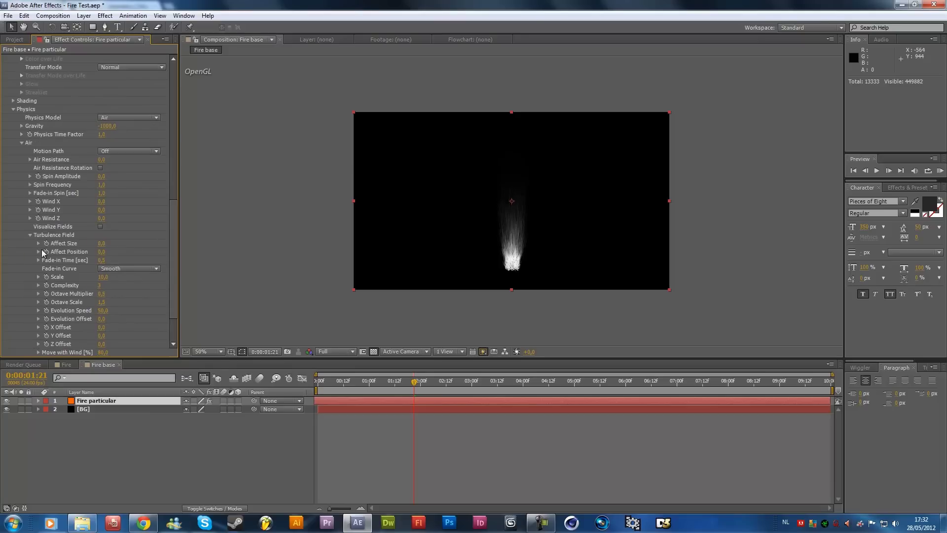
pyautogui.click(101, 252)
pyautogui.write('250')
pyautogui.press('Return')
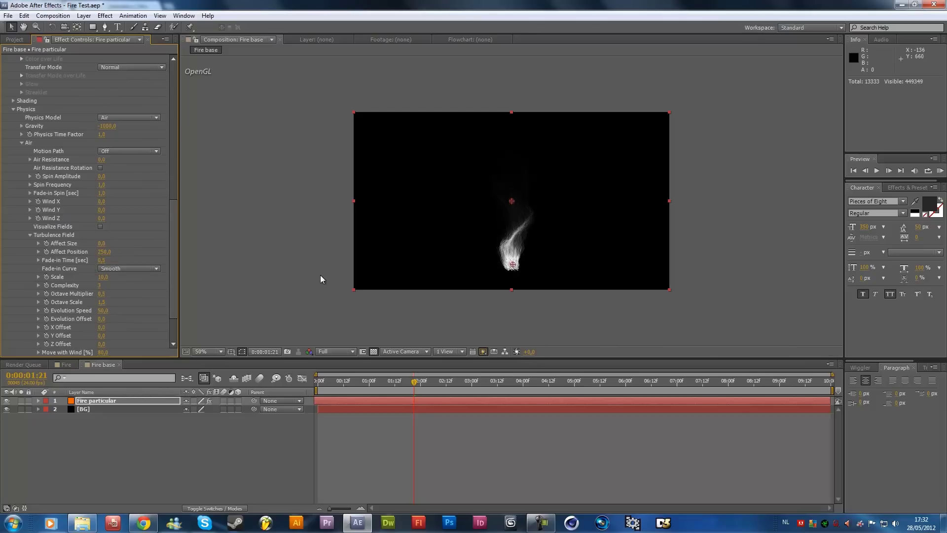
# - Raise the particle life to 1,3
pyautogui.scroll(10, 126, 184)
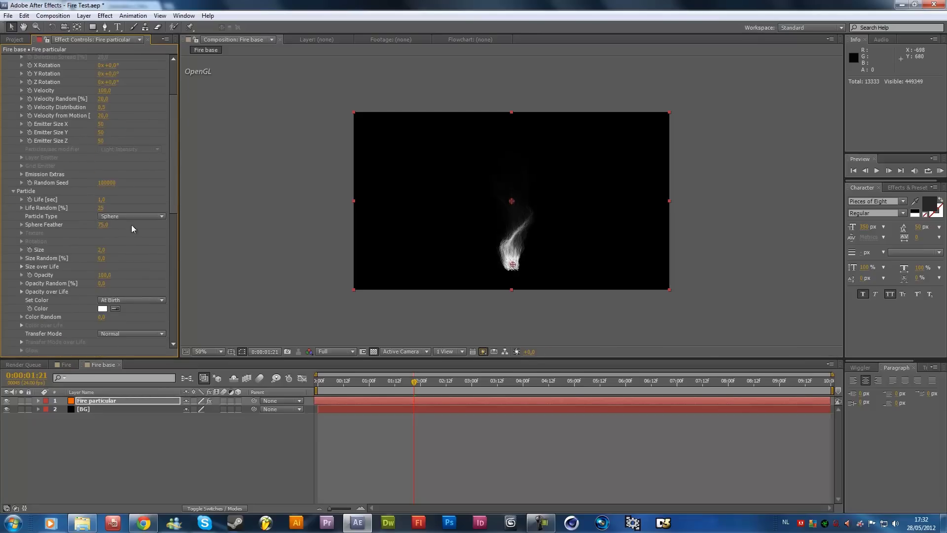
pyautogui.click(102, 200)
pyautogui.write('1,3')
pyautogui.press('Return')
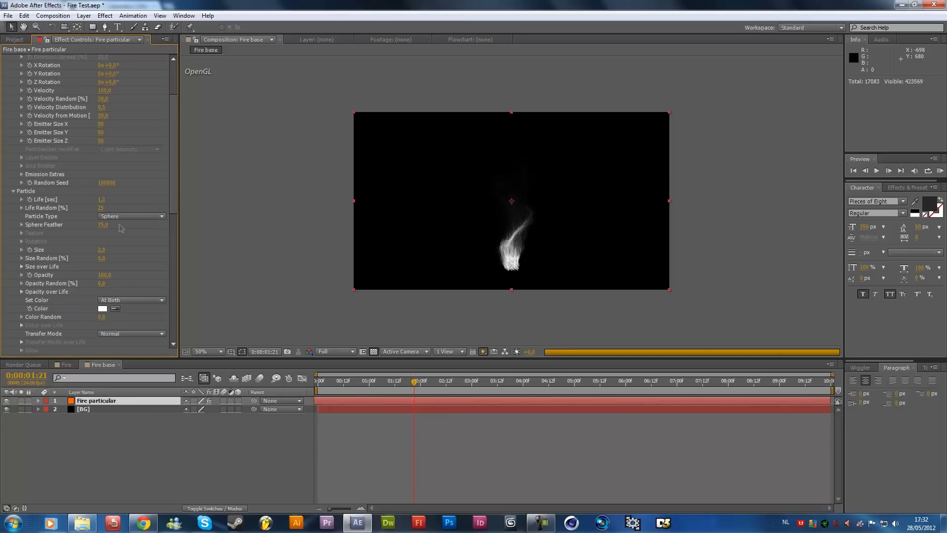
pyautogui.scroll(-10, 119, 223)
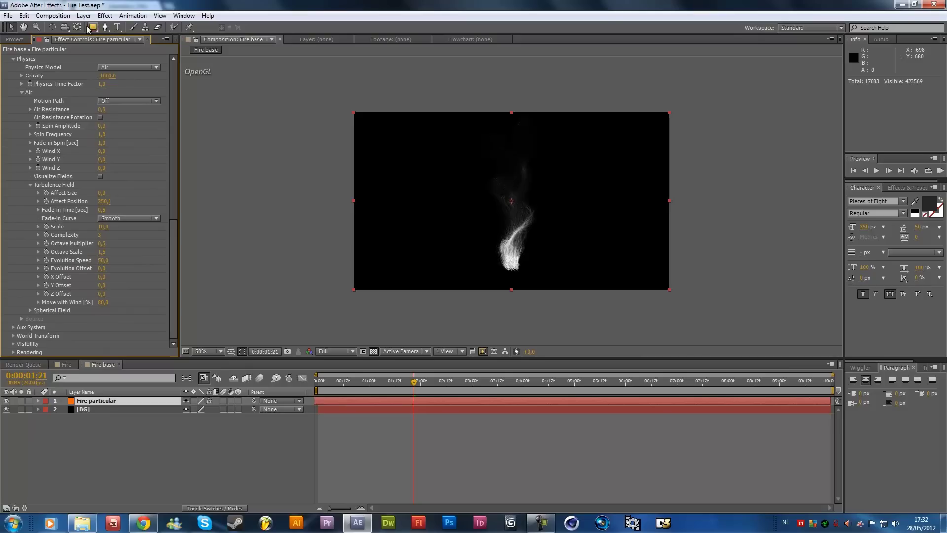
# - Add a Fast Blur effect to the Fire particular layer
pyautogui.click(105, 16)
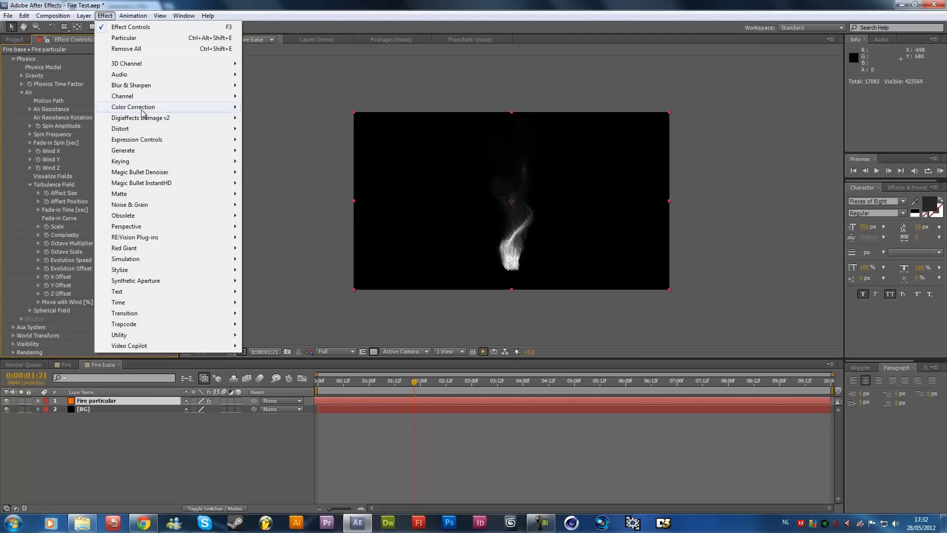
pyautogui.moveTo(134, 87)
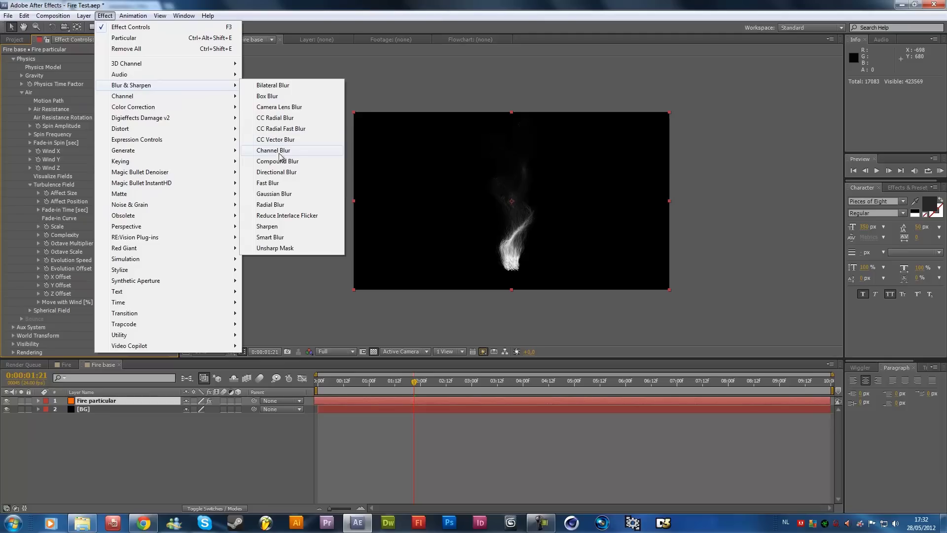
pyautogui.click(266, 184)
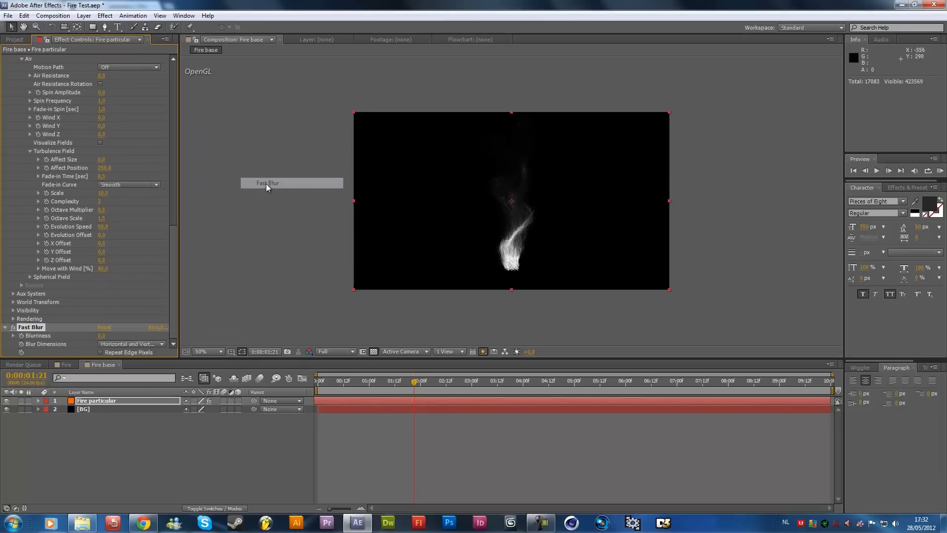
pyautogui.click(101, 335)
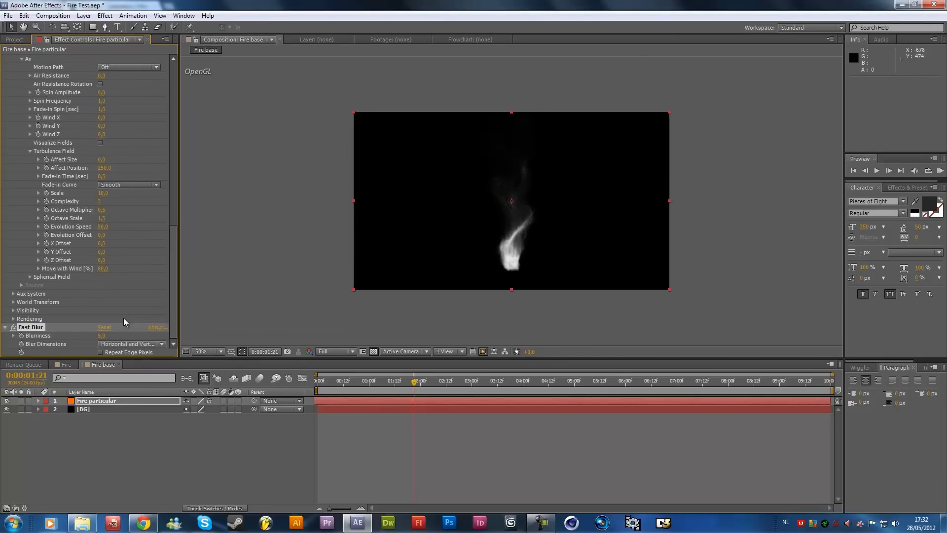
# - Add a Colorama effect and switch it off for now
pyautogui.click(105, 15)
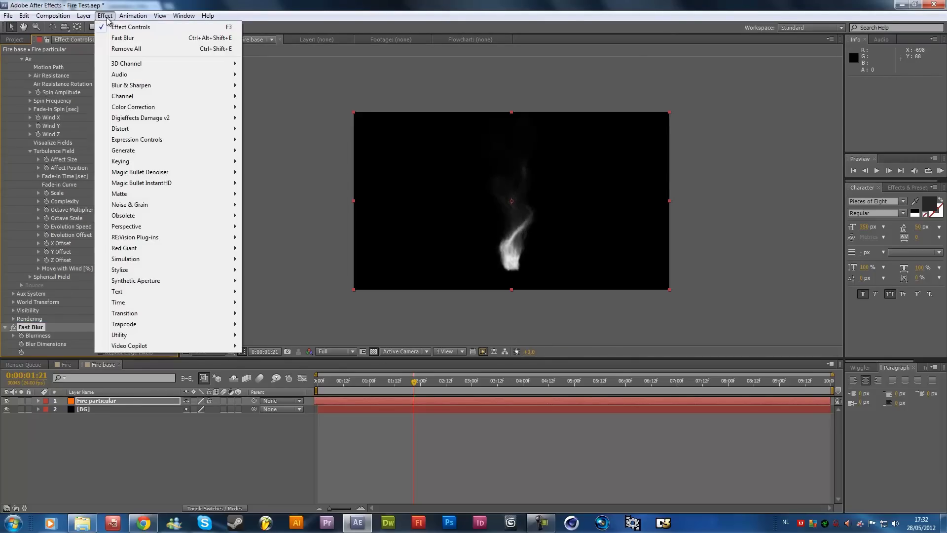
pyautogui.moveTo(138, 109)
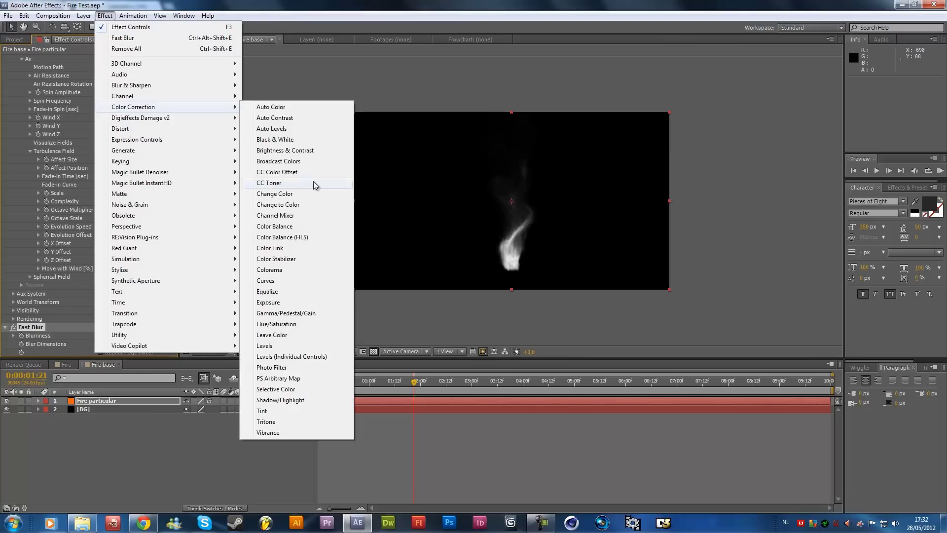
pyautogui.click(265, 272)
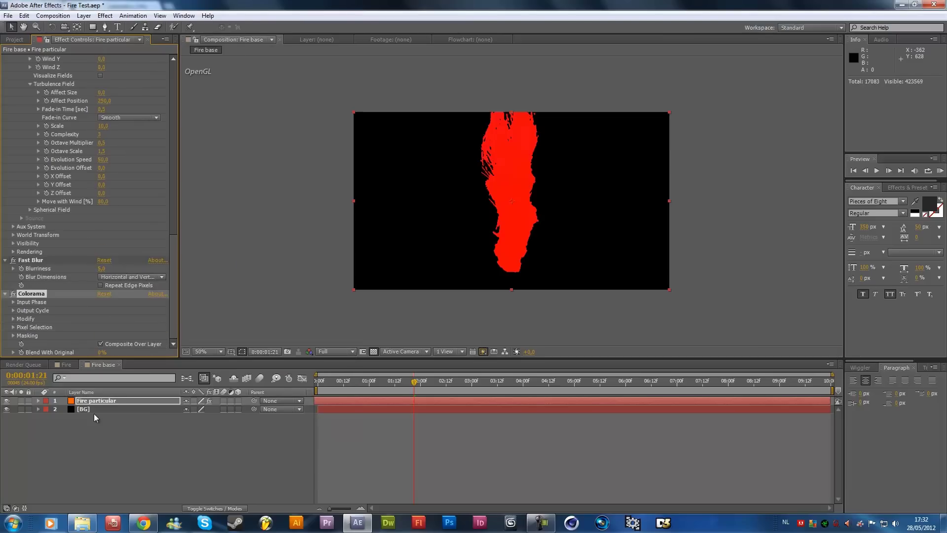
pyautogui.click(13, 293)
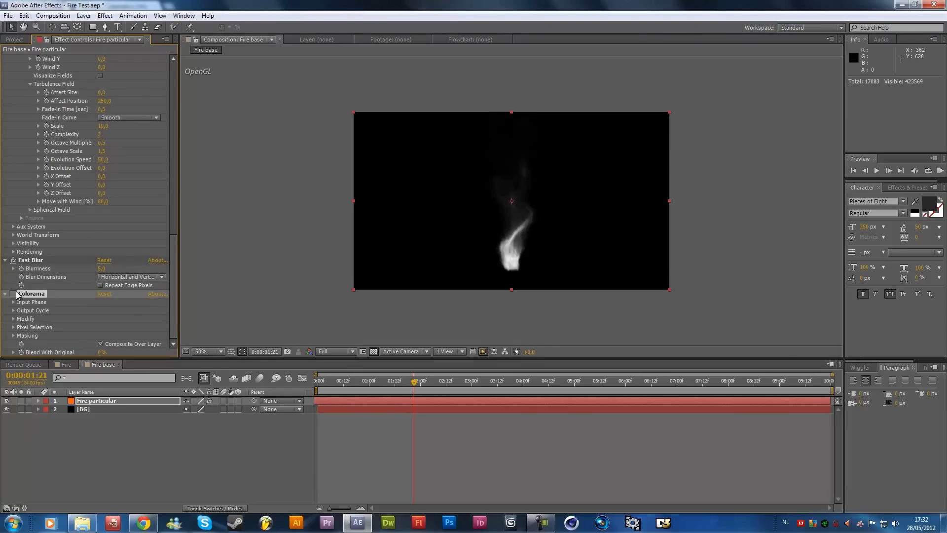
pyautogui.scroll(3, 101, 186)
pyautogui.scroll(3, 101, 186)
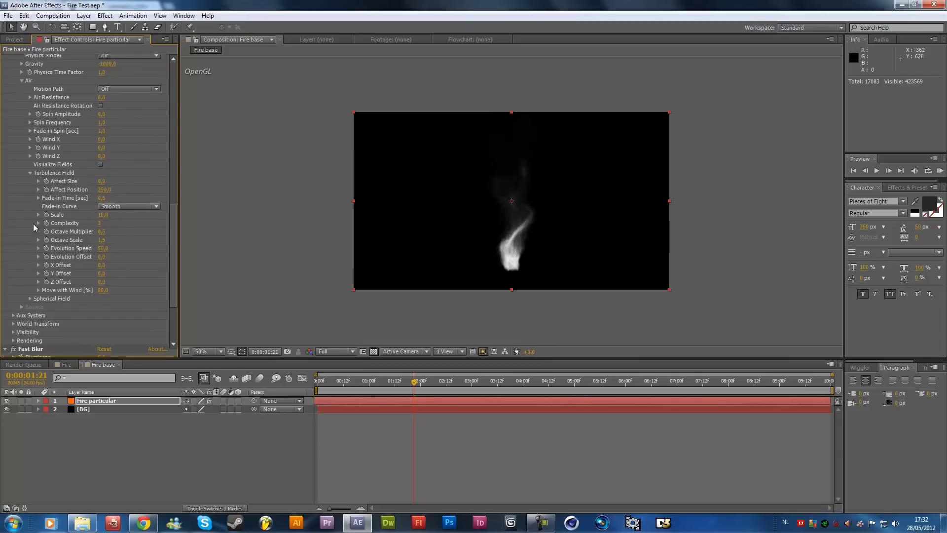
# - Give the Turbulence Field Y Offset the expression time*-500
pyautogui.keyDown('alt'); pyautogui.click(46, 273); pyautogui.keyUp('alt')
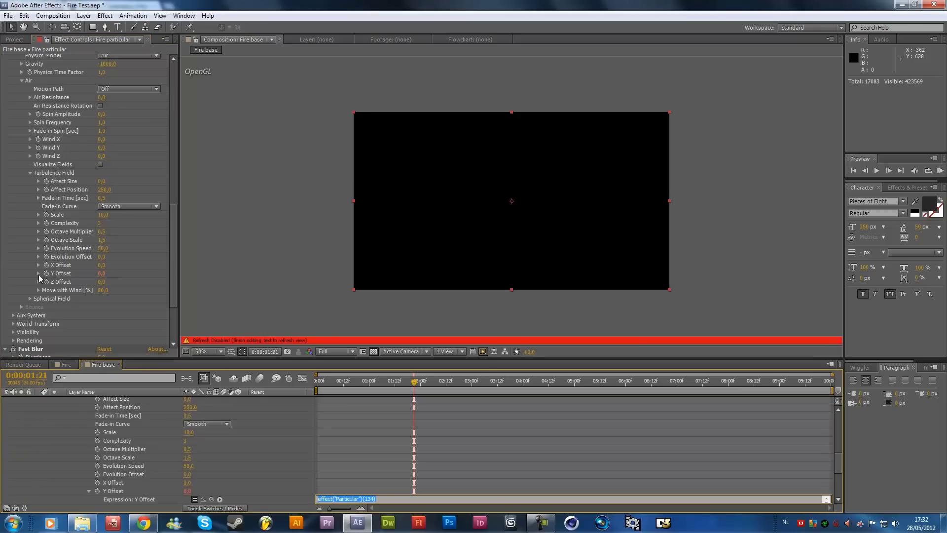
pyautogui.write('time*-500')
pyautogui.press('KP_Enter')
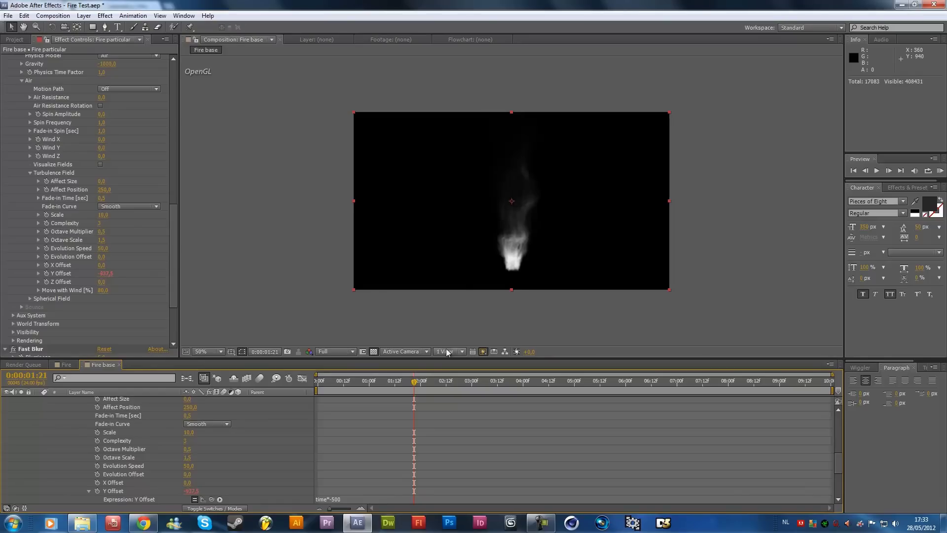
# - RAM-preview the fire from 0:00:01:16 to watch the turbulence drift upward
pyautogui.moveTo(409, 383)
pyautogui.mouseDown()
pyautogui.moveTo(390, 383)
pyautogui.moveTo(403, 383)
pyautogui.mouseUp()
pyautogui.press('KP_0')
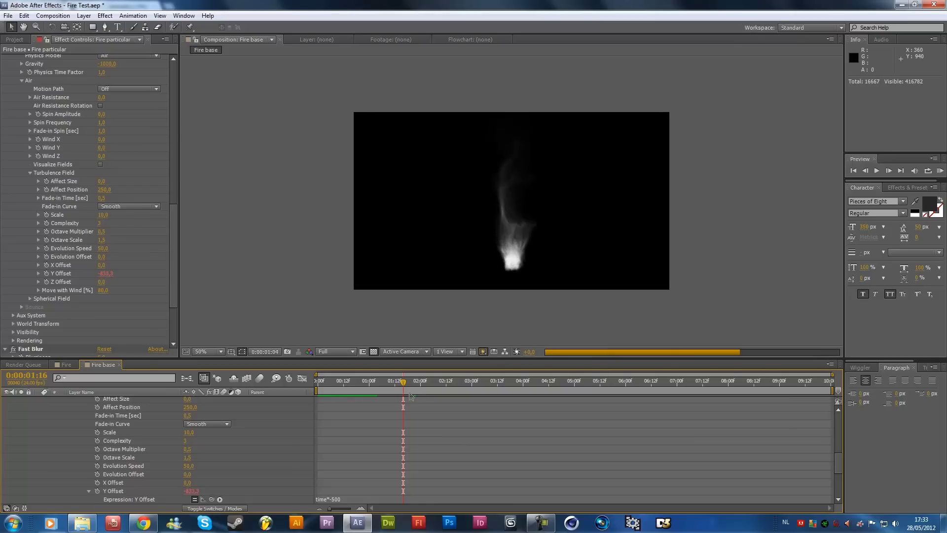
pyautogui.click(410, 393)
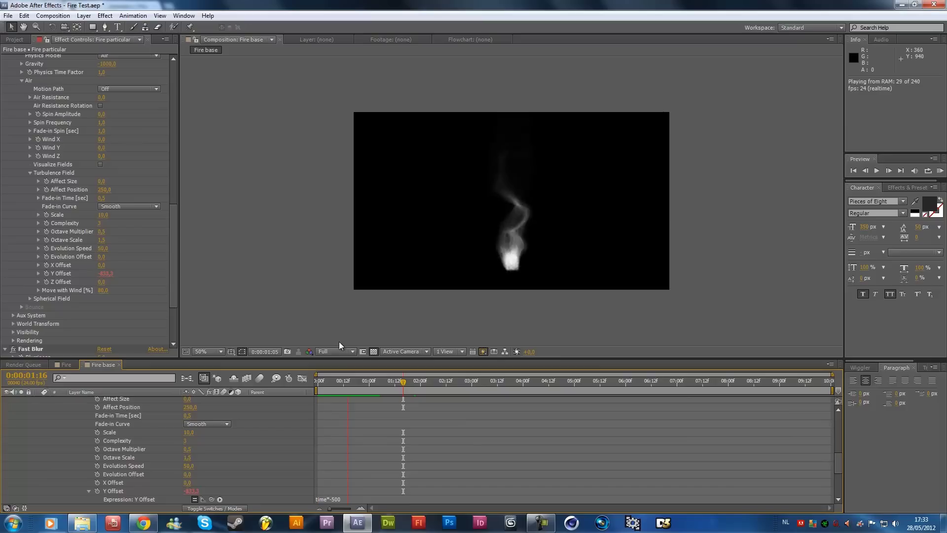
pyautogui.click(345, 386)
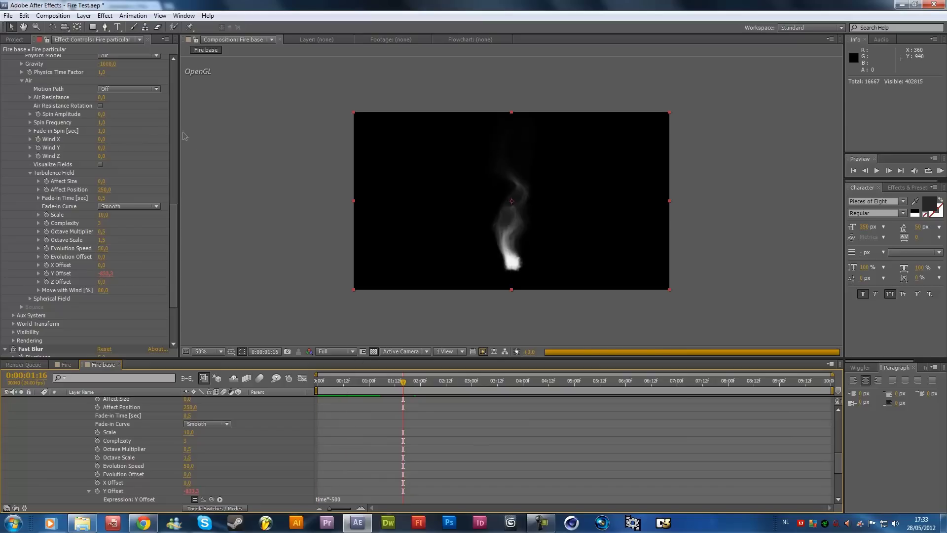
pyautogui.scroll(10, 173, 236)
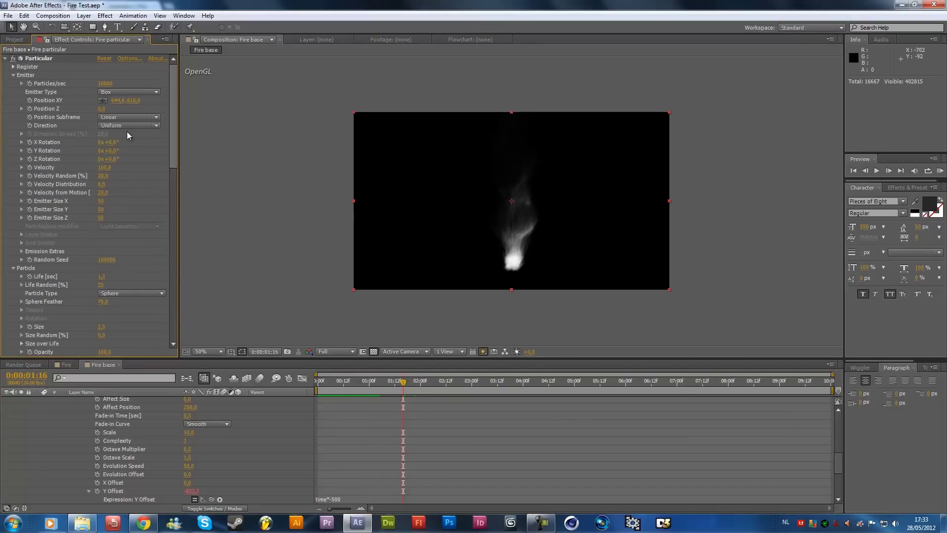
# - Set the Particular Velocity to 150, after first trying 250
pyautogui.click(104, 167)
pyautogui.write('250')
pyautogui.press('Return')
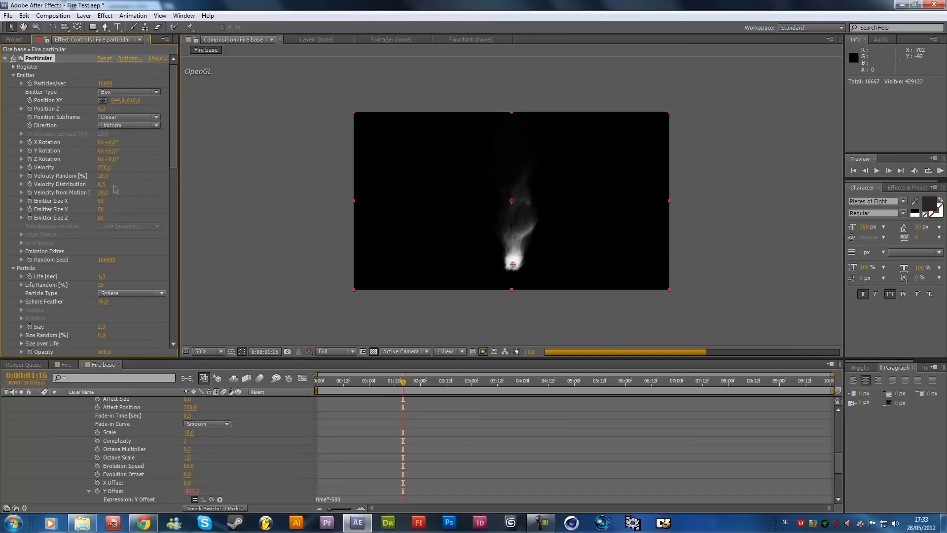
pyautogui.click(104, 168)
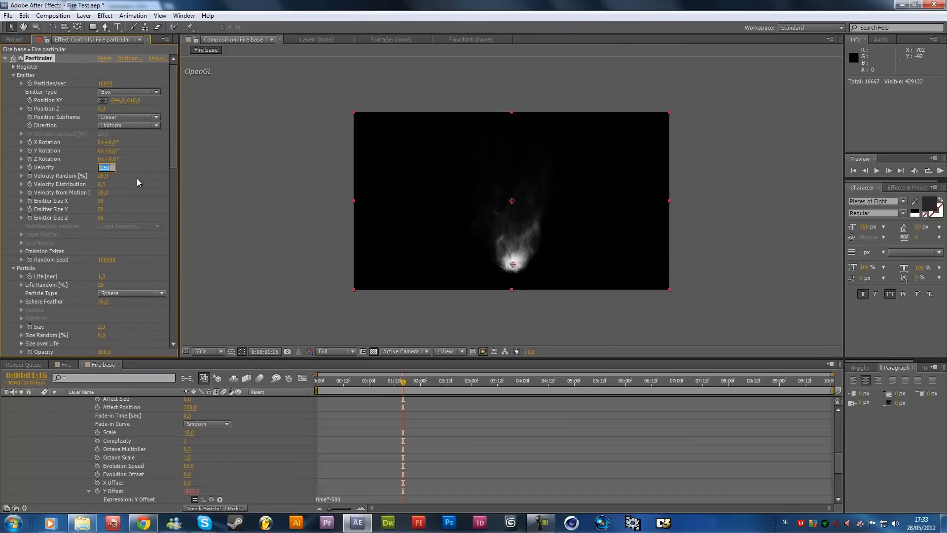
pyautogui.write('150')
pyautogui.press('Return')
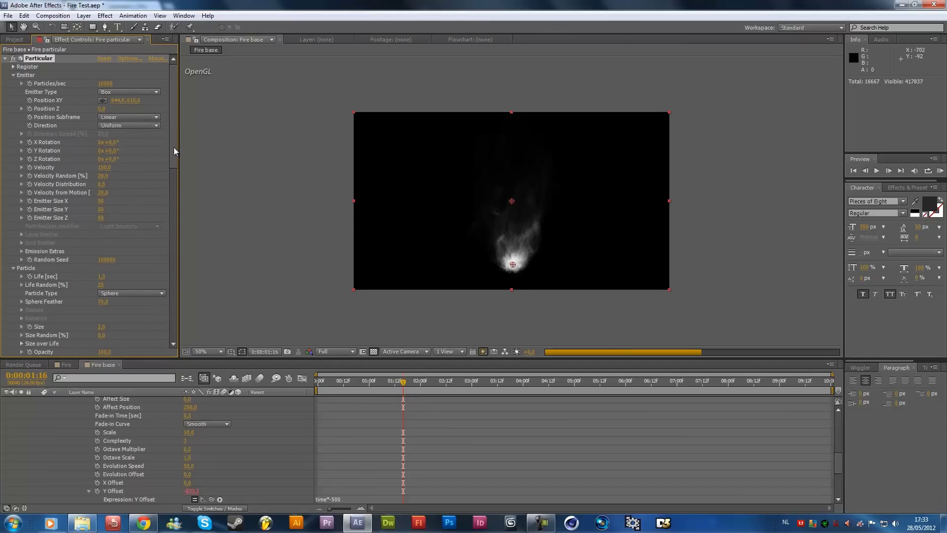
# - Enable Colorama with Get Phase From set to Alpha and the Fire preset palette
pyautogui.moveTo(174, 147); pyautogui.dragTo(164, 331)
pyautogui.click(14, 294)
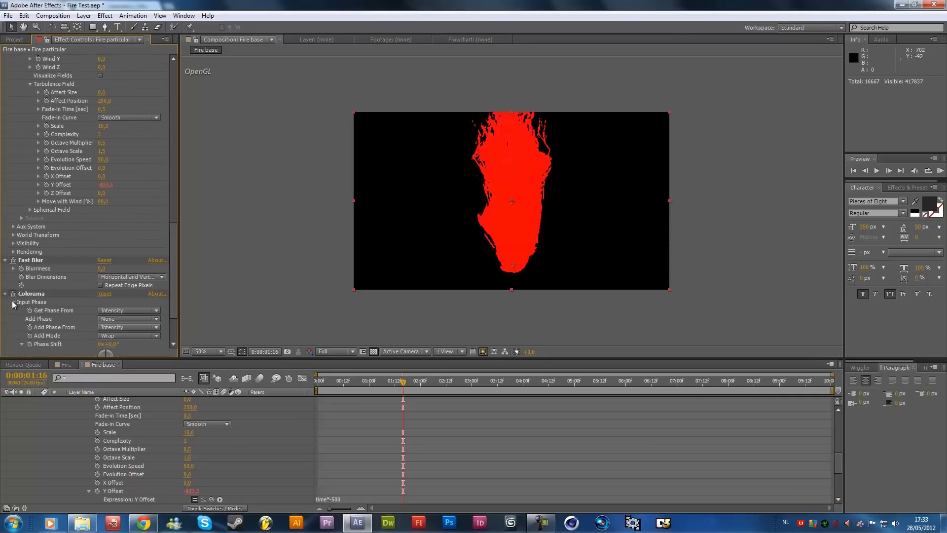
pyautogui.click(13, 301)
pyautogui.click(128, 299)
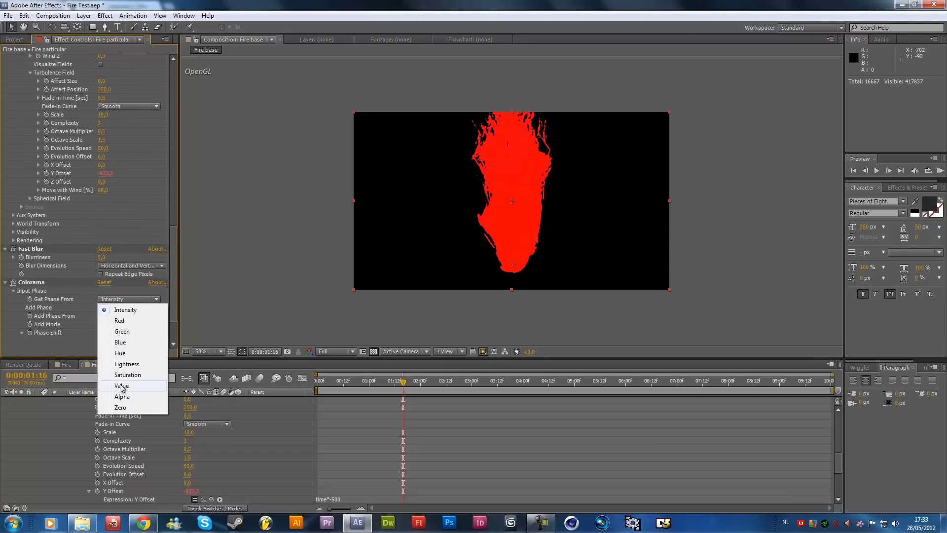
pyautogui.click(119, 396)
pyautogui.click(14, 291)
pyautogui.click(14, 311)
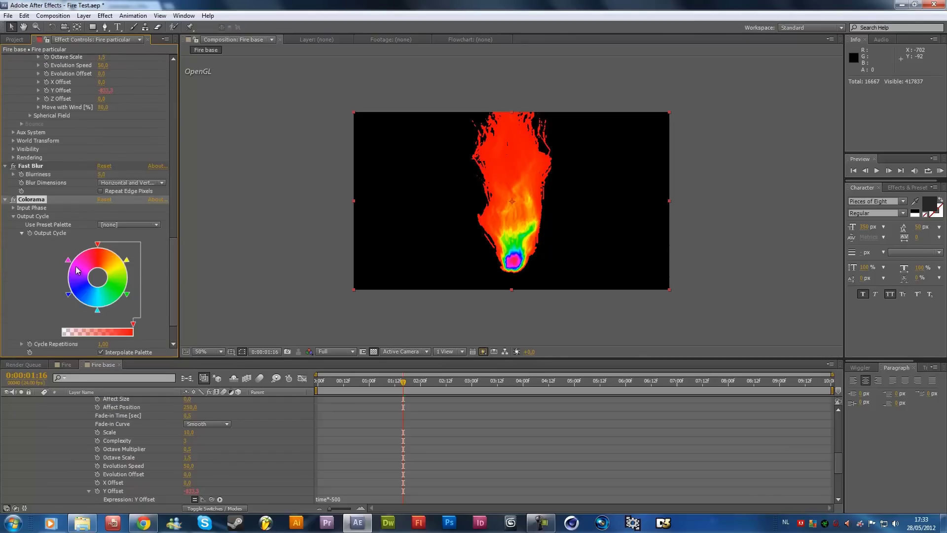
pyautogui.click(108, 226)
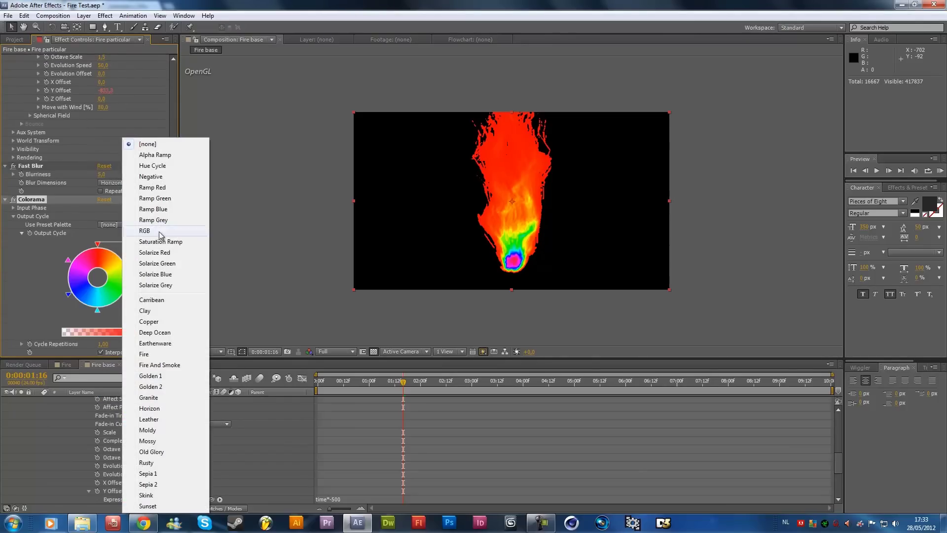
pyautogui.click(148, 355)
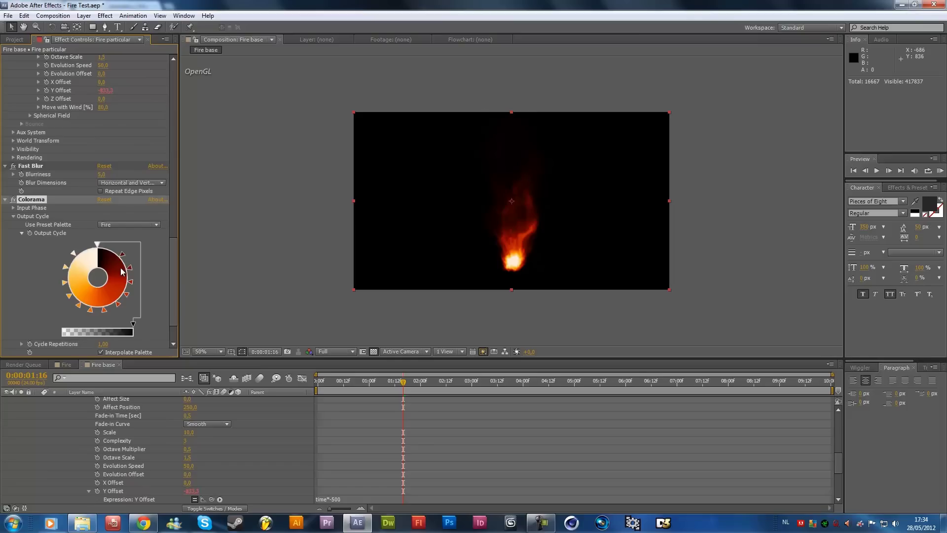
# - Set the emitter's Particles/sec to 50000
pyautogui.moveTo(173, 269); pyautogui.dragTo(169, 69)
pyautogui.click(105, 84)
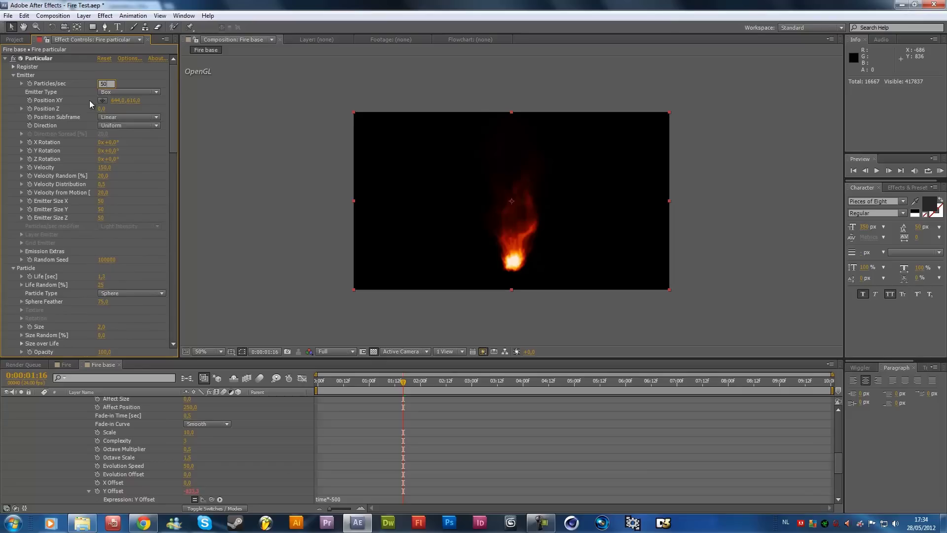
pyautogui.write('50000')
pyautogui.press('Return')
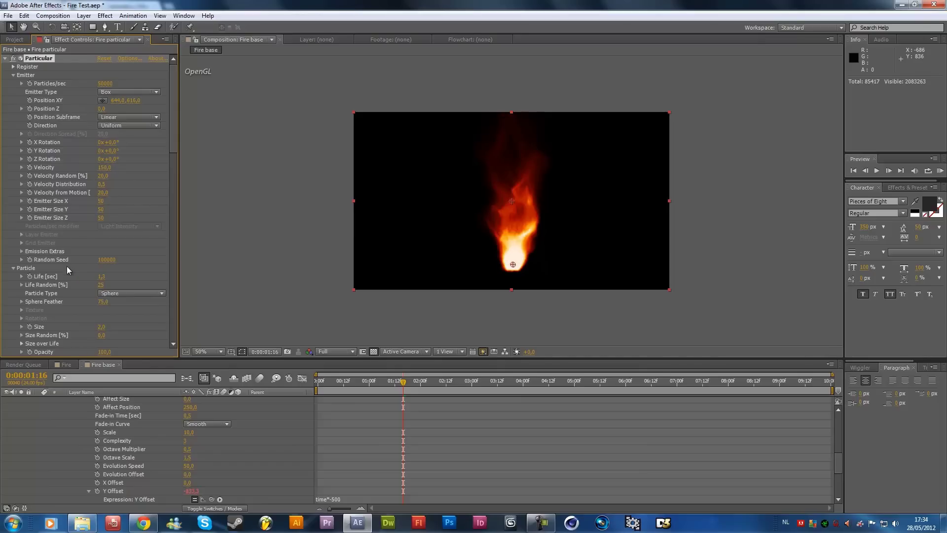
# - Set the Turbulence Field Complexity to 6
pyautogui.moveTo(171, 116); pyautogui.dragTo(145, 227)
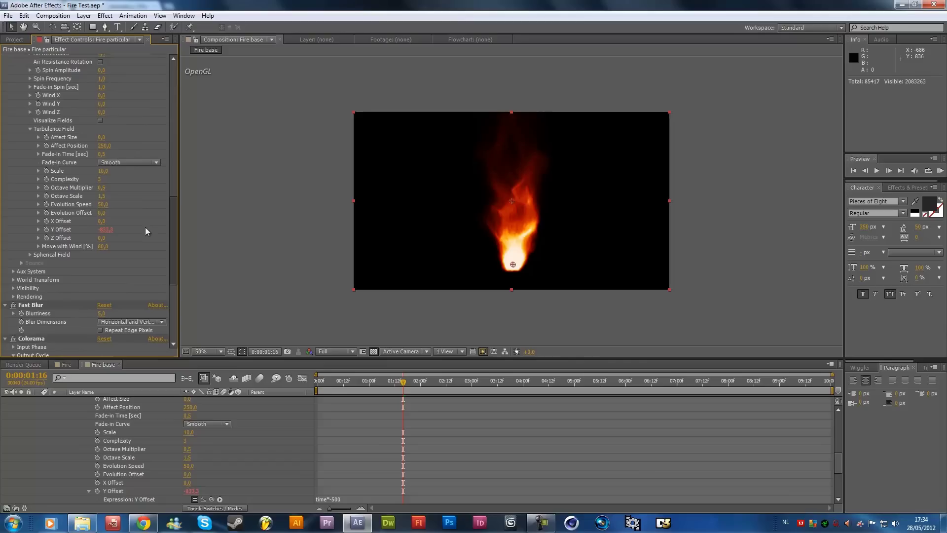
pyautogui.click(100, 179)
pyautogui.write('6')
pyautogui.press('Return')
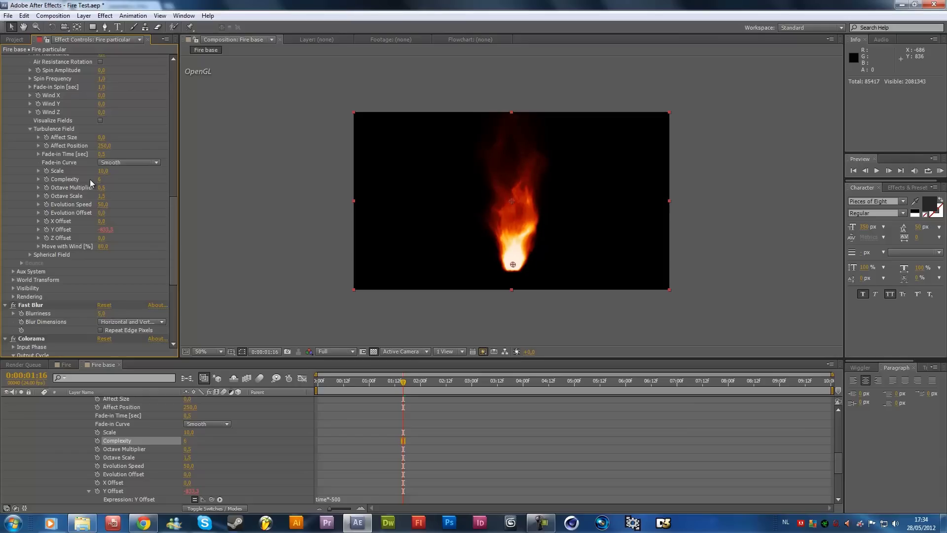
# - Apply Glow to Fire particular with Radius 80 and Threshold 80%, then go to 0:00:02:10
pyautogui.click(106, 17)
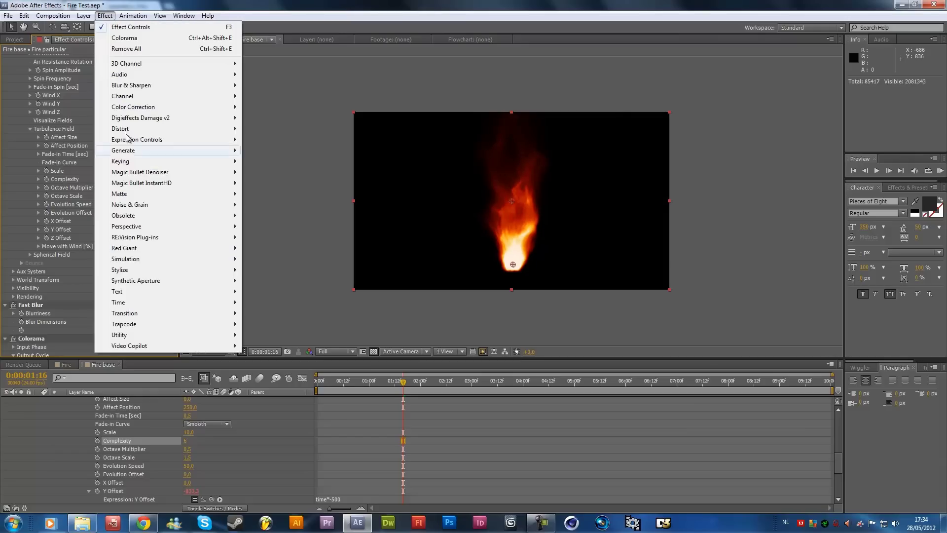
pyautogui.click(264, 399)
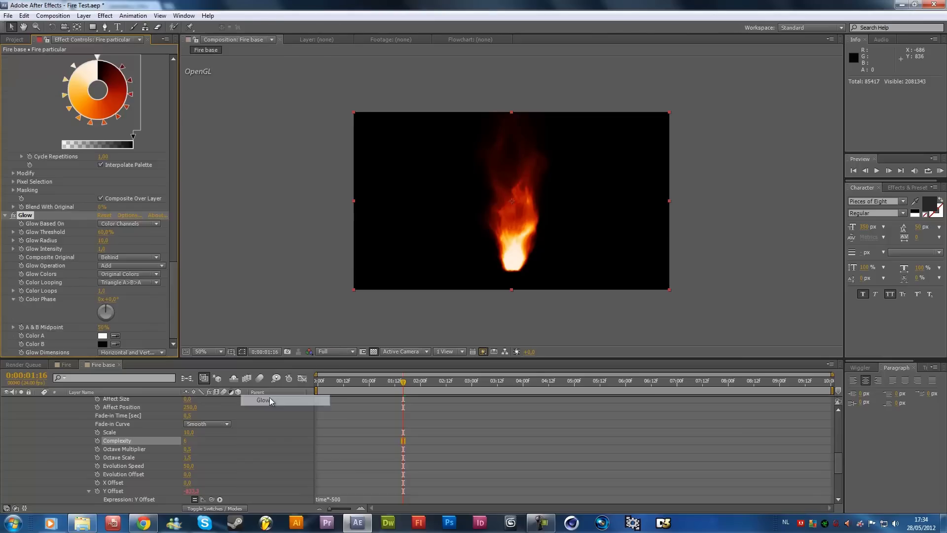
pyautogui.click(103, 240)
pyautogui.write('80')
pyautogui.press('Return')
pyautogui.click(104, 232)
pyautogui.write('80')
pyautogui.press('Return')
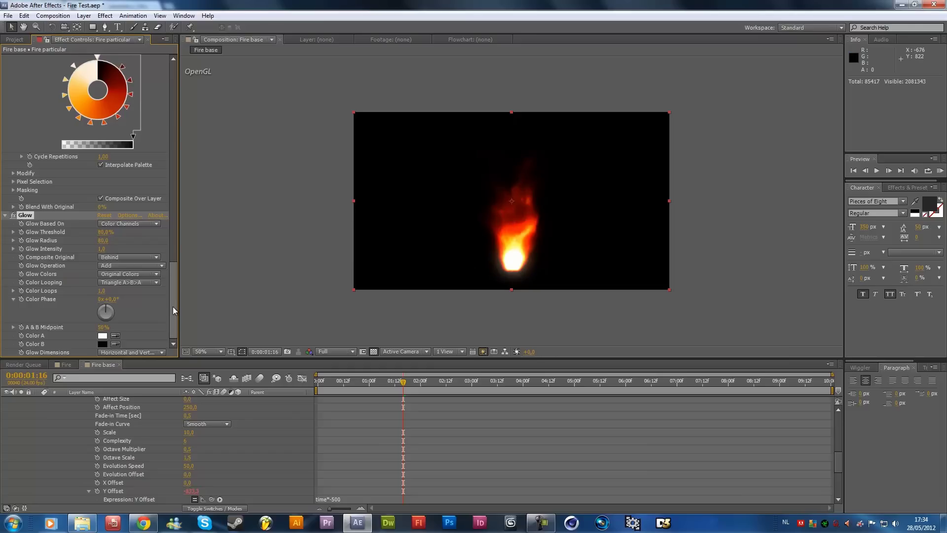
pyautogui.moveTo(173, 306); pyautogui.dragTo(178, 334)
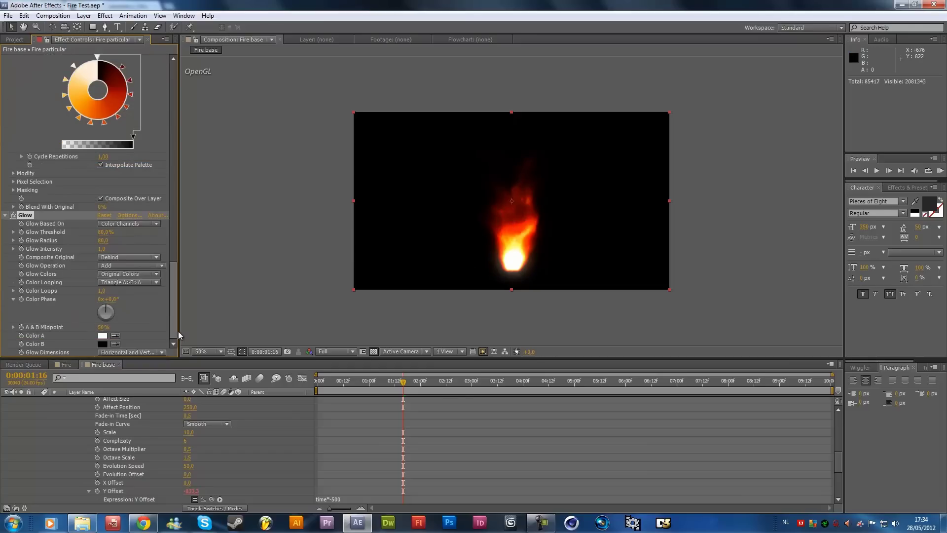
pyautogui.click(441, 383)
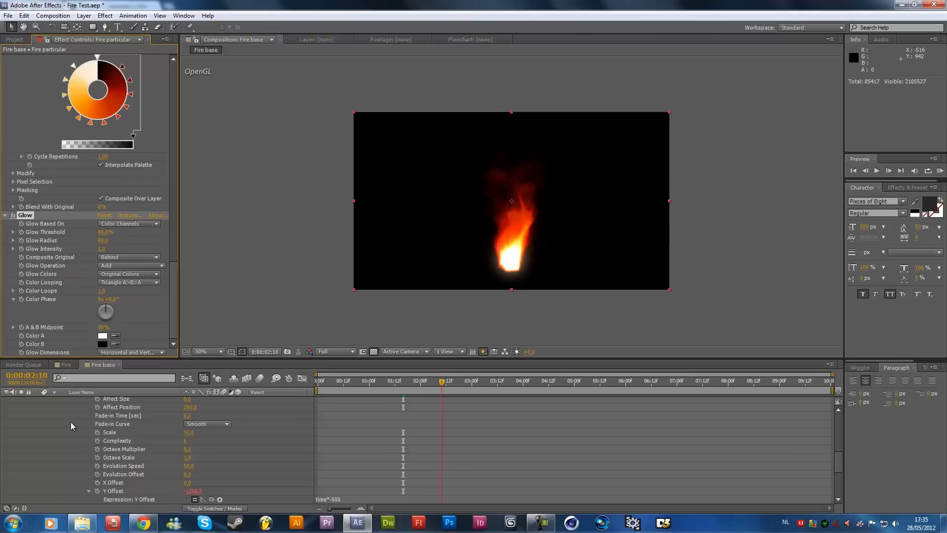
# - Place MVI_7372.MOV in the timeline between the fire layer and the background
pyautogui.scroll(7, 70, 422)
pyautogui.click(38, 400)
pyautogui.click(15, 39)
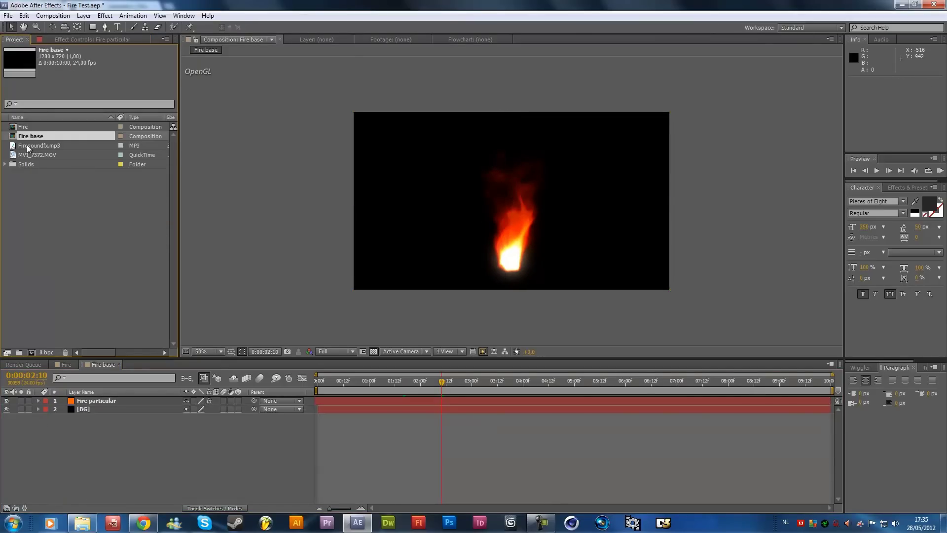
pyautogui.moveTo(29, 150); pyautogui.dragTo(88, 405)
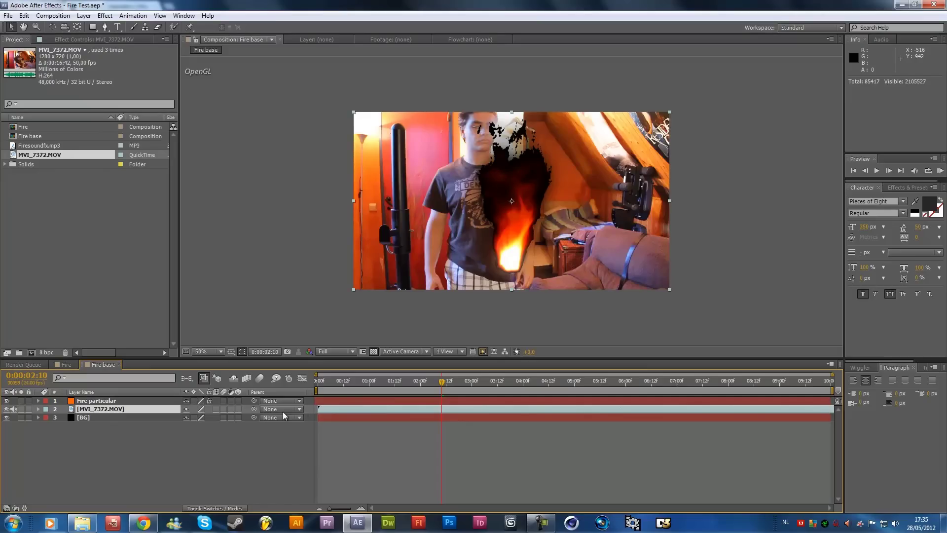
# - Set the Fire particular layer's blending mode to Add
pyautogui.click(161, 400)
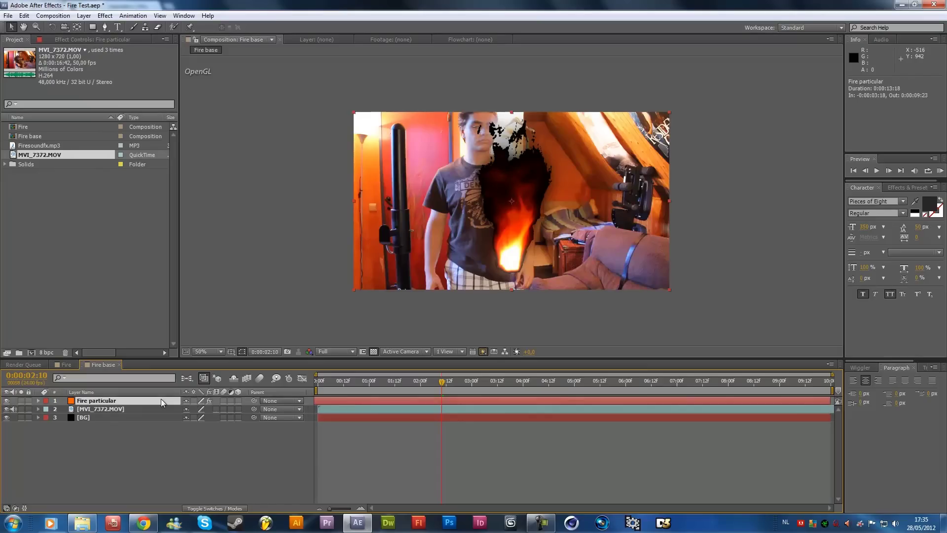
pyautogui.click(203, 508)
pyautogui.click(204, 400)
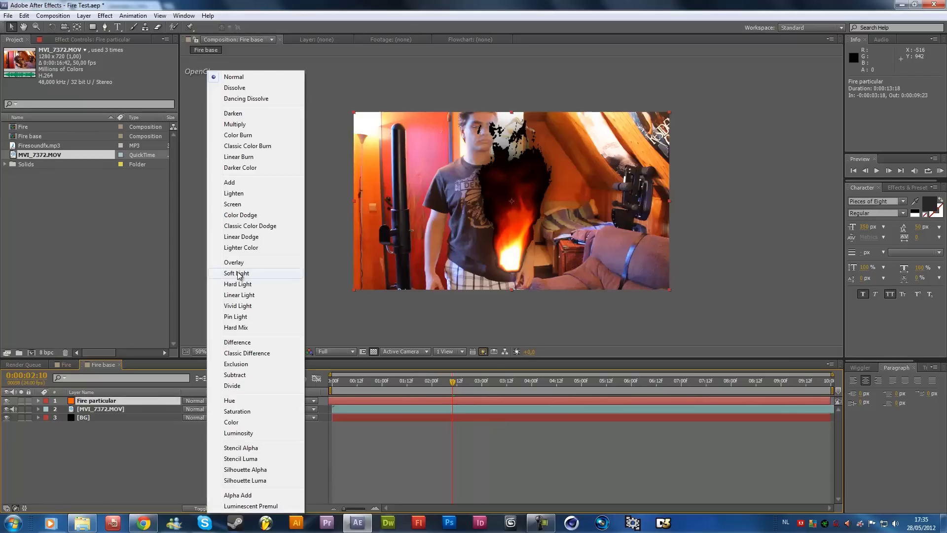
pyautogui.click(228, 184)
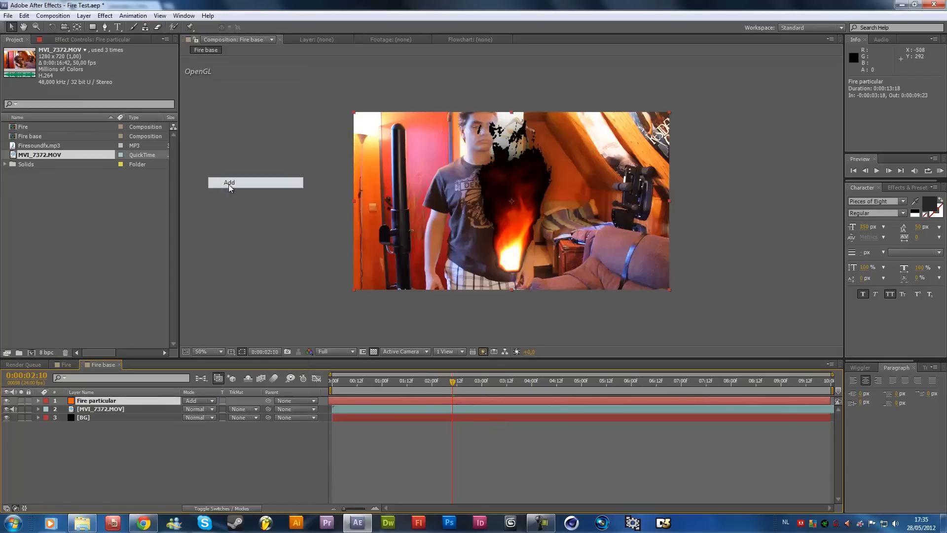
# - Apply a Tint effect to the MVI_7372.MOV clip with Amount to Tint 60%
pyautogui.click(98, 408)
pyautogui.click(106, 15)
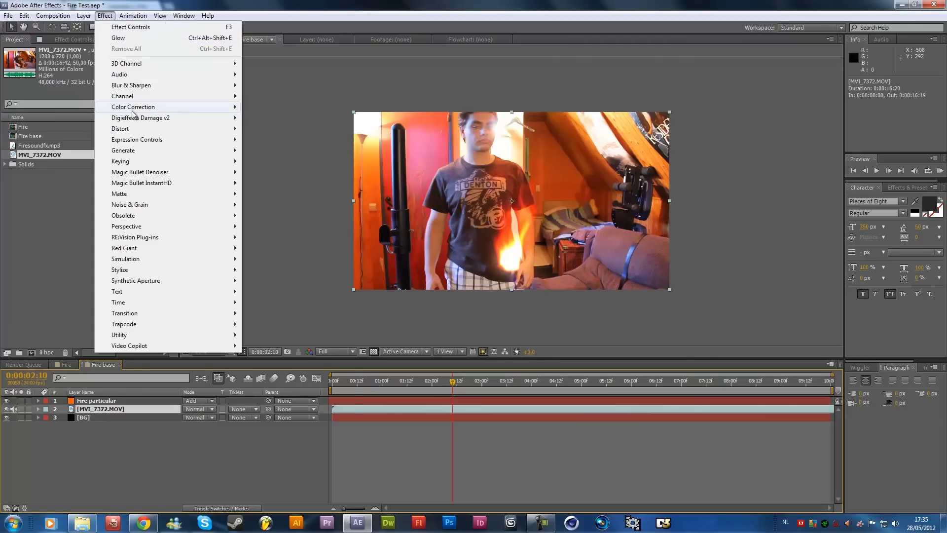
pyautogui.moveTo(134, 111)
pyautogui.click(266, 414)
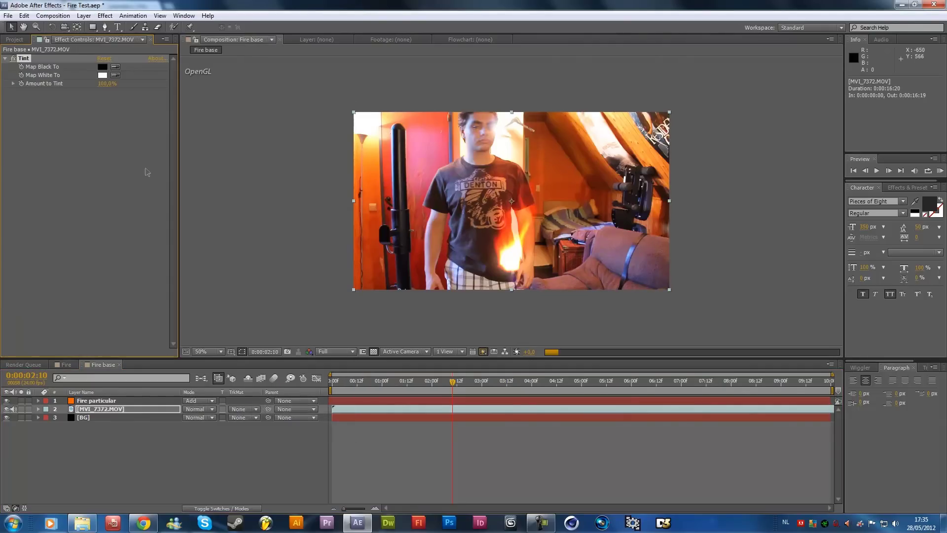
pyautogui.click(106, 84)
pyautogui.write('60')
pyautogui.press('Return')
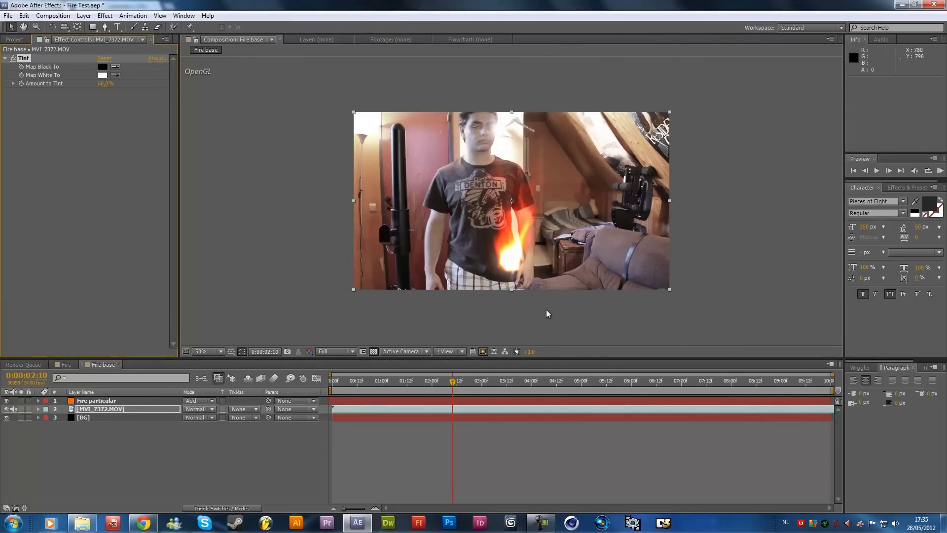
pyautogui.click(137, 402)
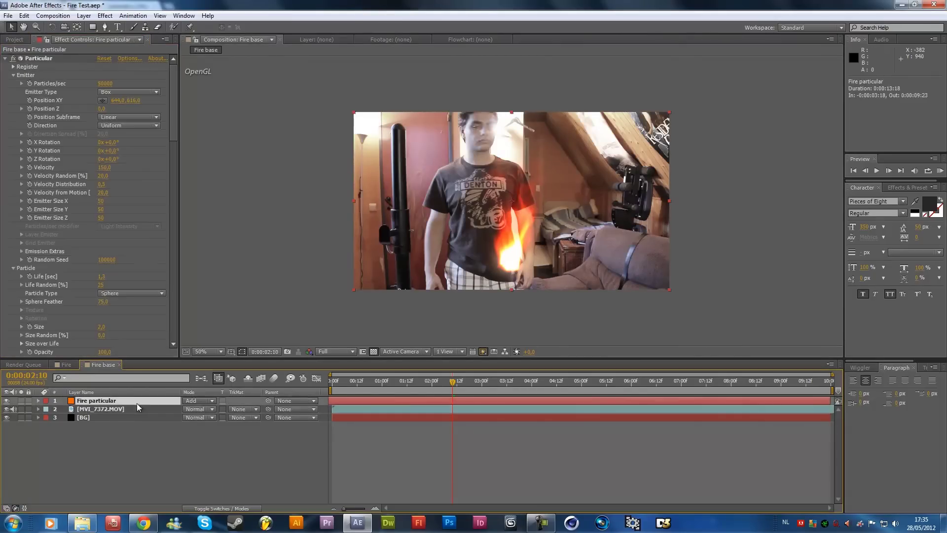
pyautogui.click(79, 412)
# - Create a new black solid layer named OF
pyautogui.rightClick(119, 439)
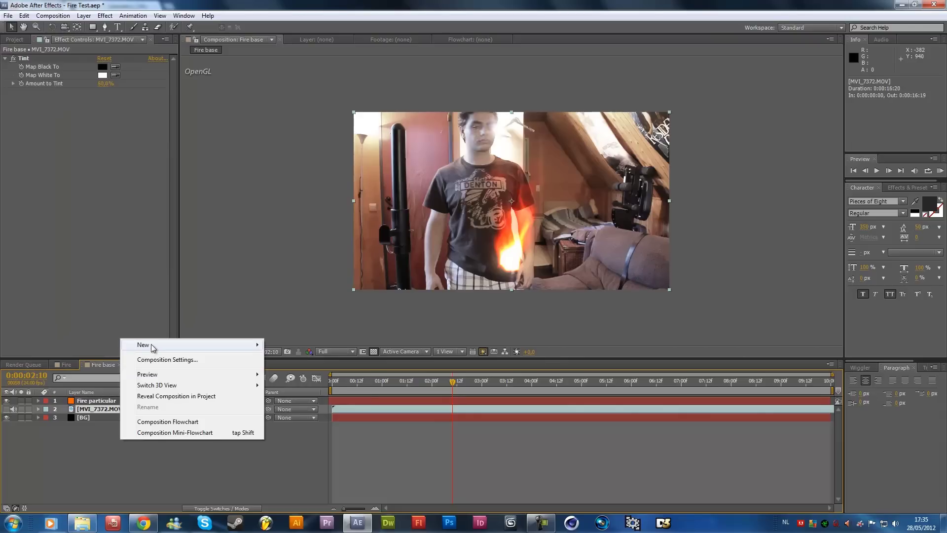
pyautogui.moveTo(148, 347)
pyautogui.click(306, 372)
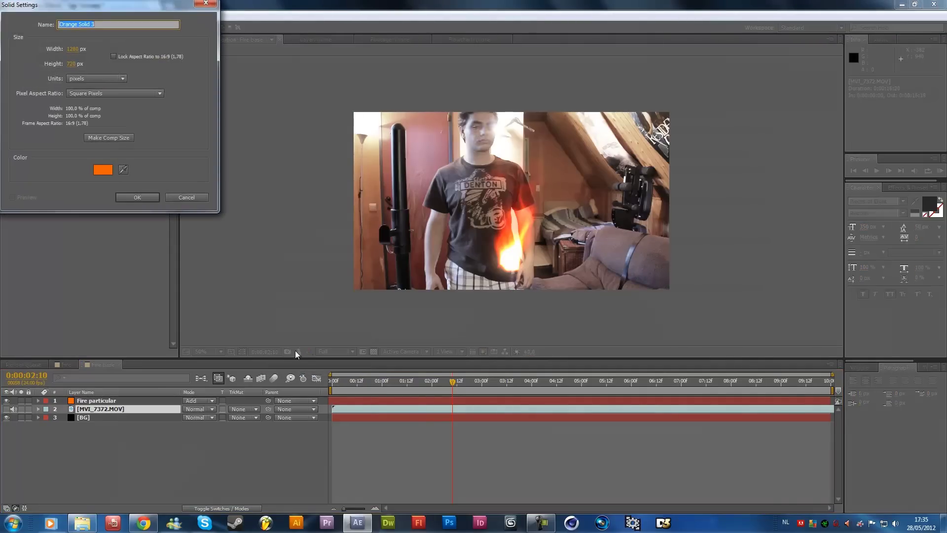
pyautogui.click(103, 170)
pyautogui.moveTo(143, 414); pyautogui.dragTo(106, 452)
pyautogui.click(352, 308)
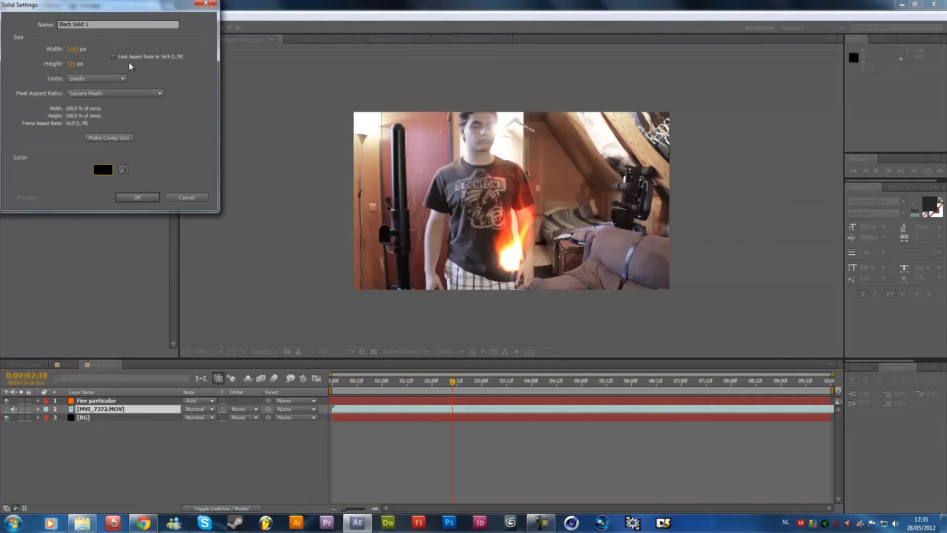
pyautogui.click(117, 26)
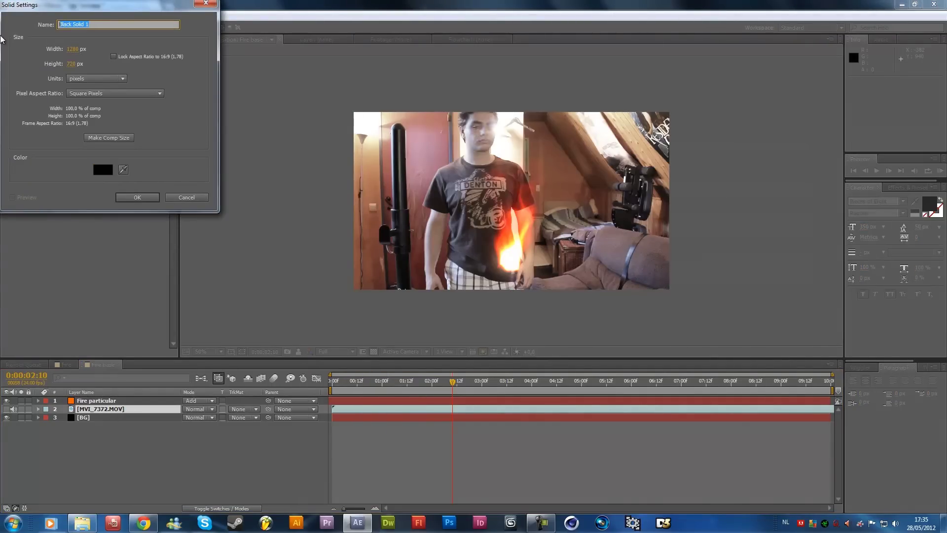
pyautogui.write('o')
pyautogui.press('Return')
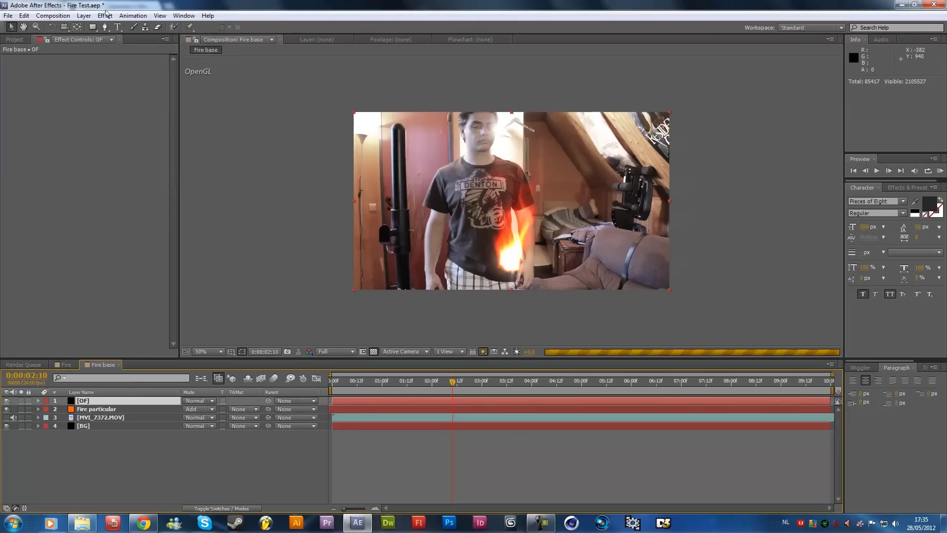
# - Delete the MVI_7372.MOV clip layer from the composition
pyautogui.click(105, 16)
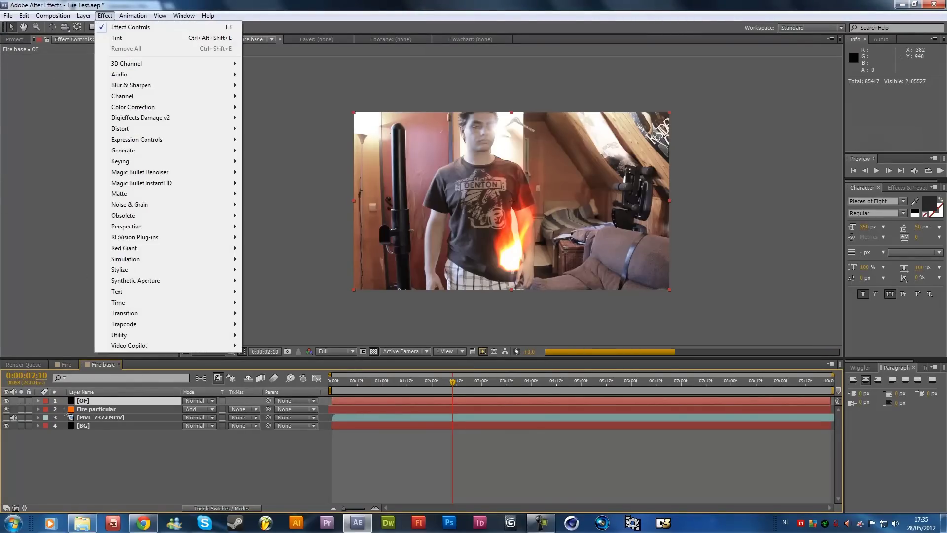
pyautogui.click(84, 423)
pyautogui.click(83, 419)
pyautogui.press('Delete')
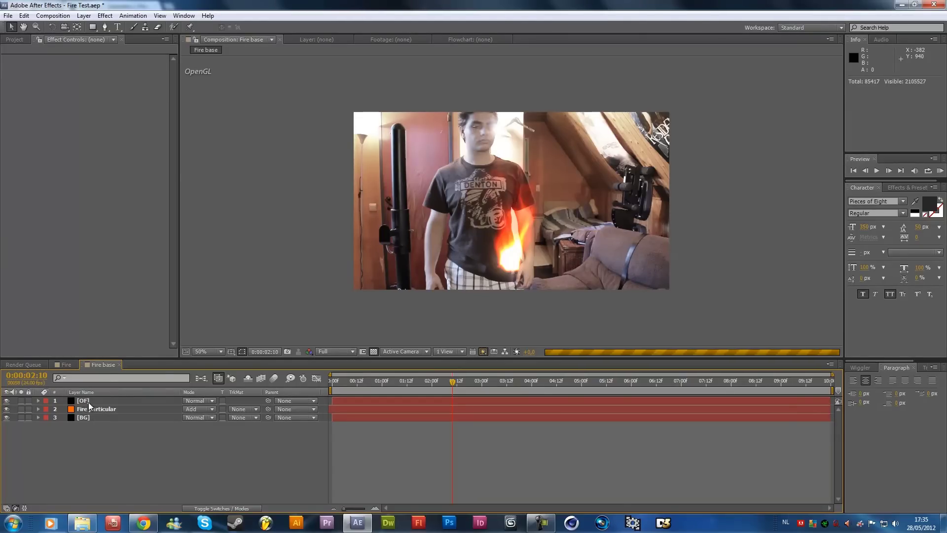
# - Apply Optical Flares to the OF layer, removing an accidentally added Twitch effect
pyautogui.click(89, 400)
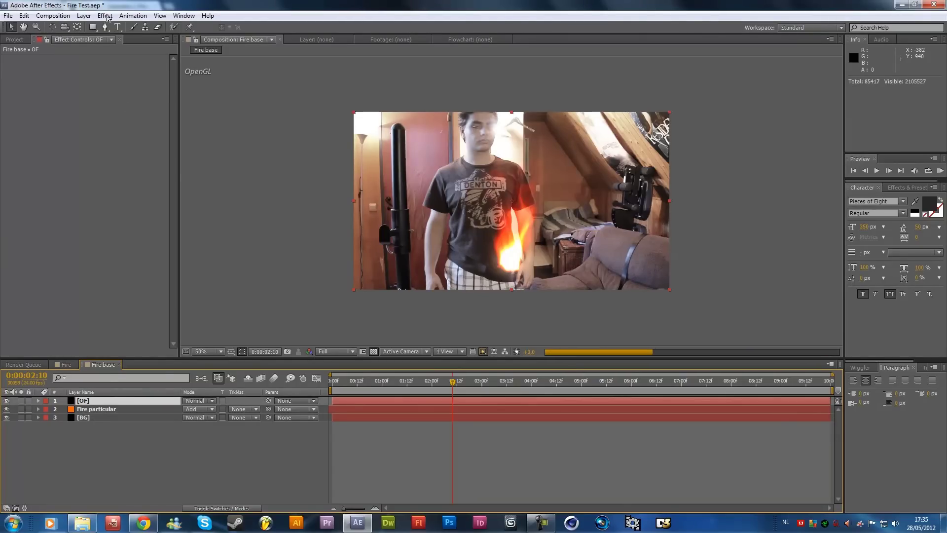
pyautogui.click(105, 15)
pyautogui.moveTo(152, 349)
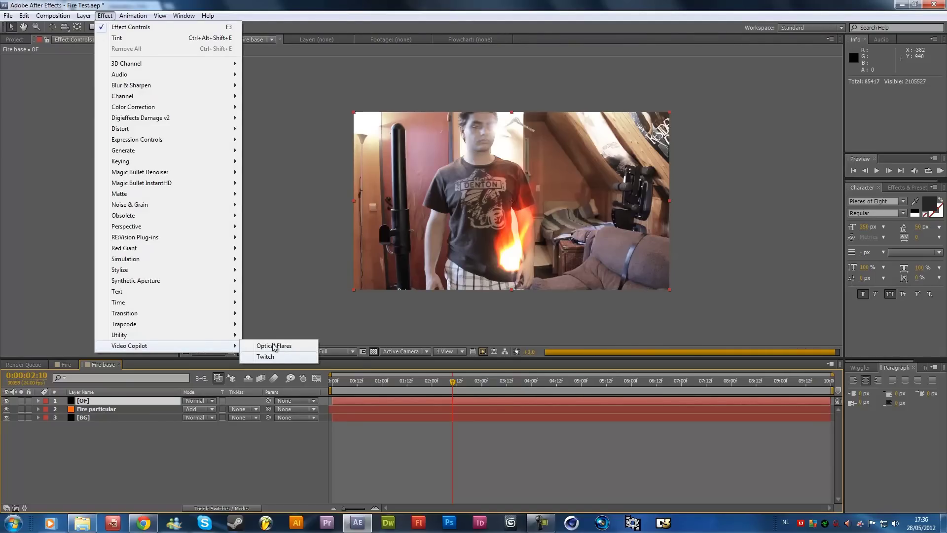
pyautogui.click(269, 356)
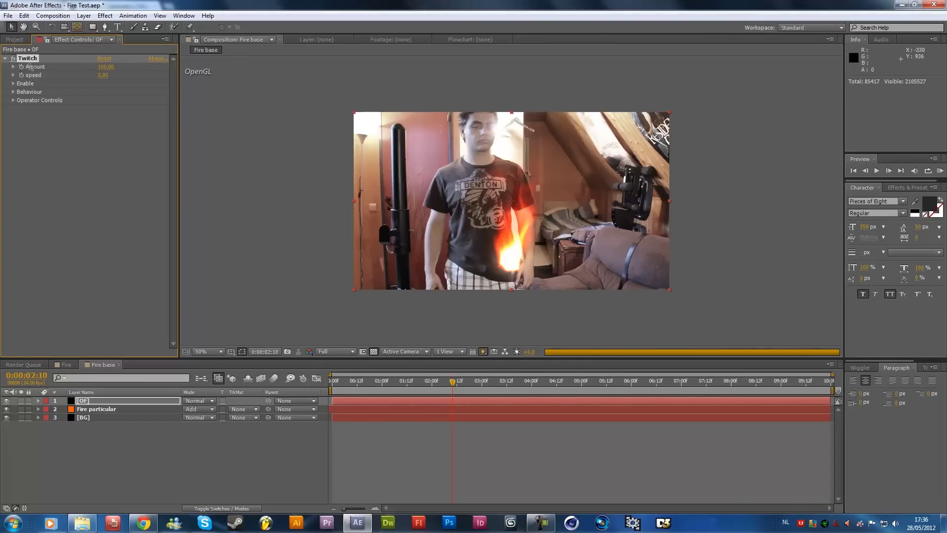
pyautogui.press('Delete')
pyautogui.click(108, 17)
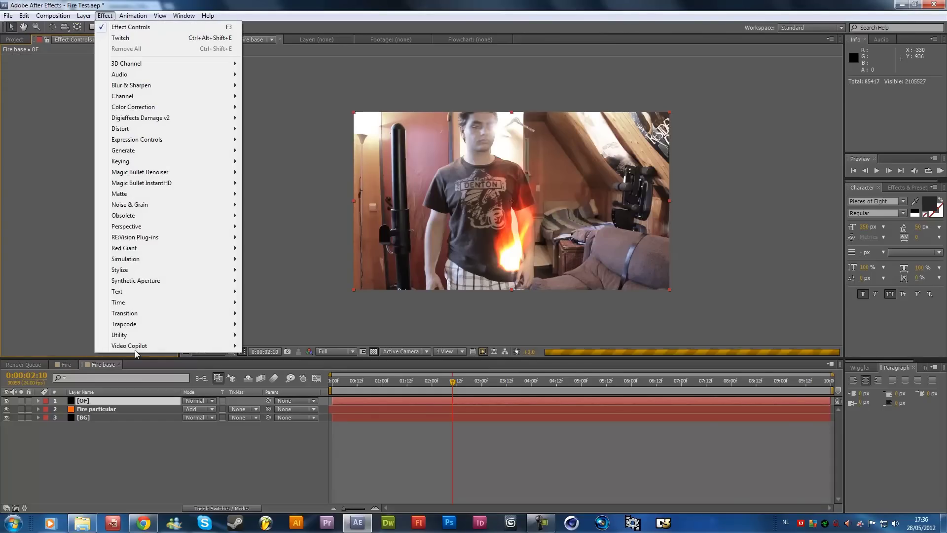
pyautogui.moveTo(138, 345)
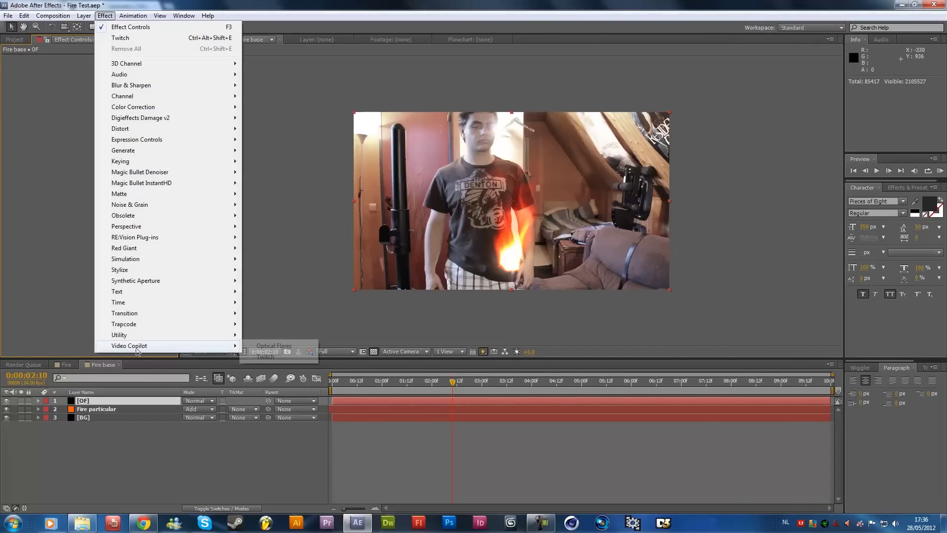
pyautogui.click(252, 349)
# - In the Optical Flares settings, load preset 01 and set the Streak scale to 50
pyautogui.click(129, 57)
pyautogui.click(610, 353)
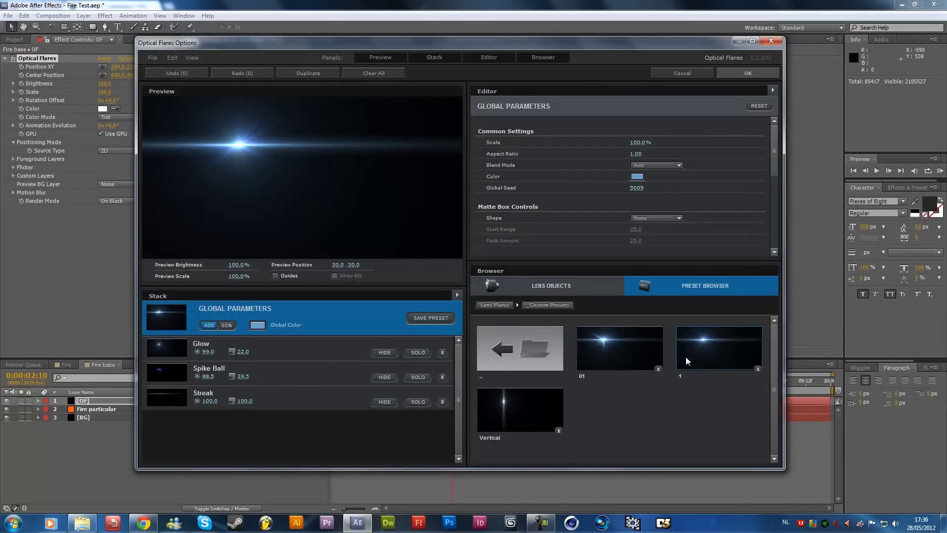
pyautogui.click(275, 395)
pyautogui.click(636, 141)
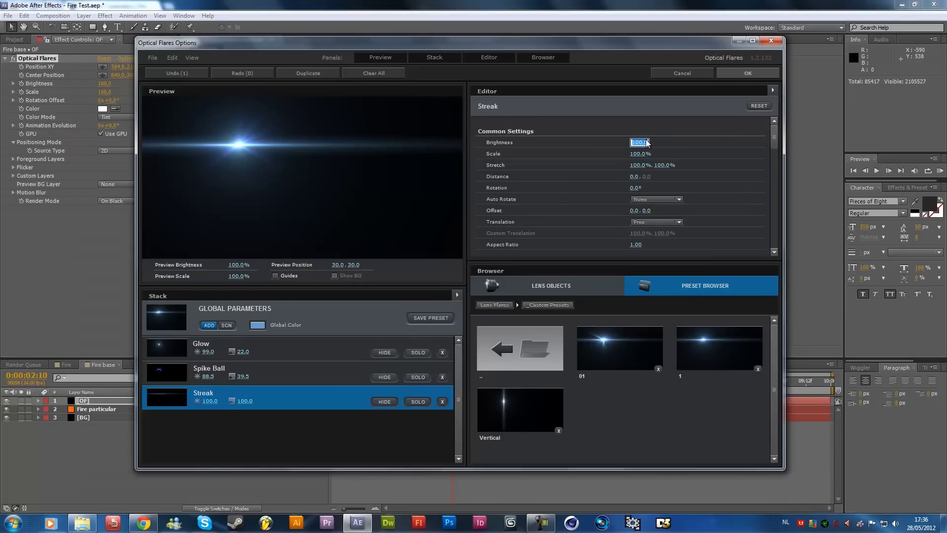
pyautogui.moveTo(640, 153); pyautogui.dragTo(632, 153)
pyautogui.click(634, 153)
pyautogui.write('50')
pyautogui.press('Return')
# - Change the Optical Flares colour to orange-red FF3600
pyautogui.click(744, 73)
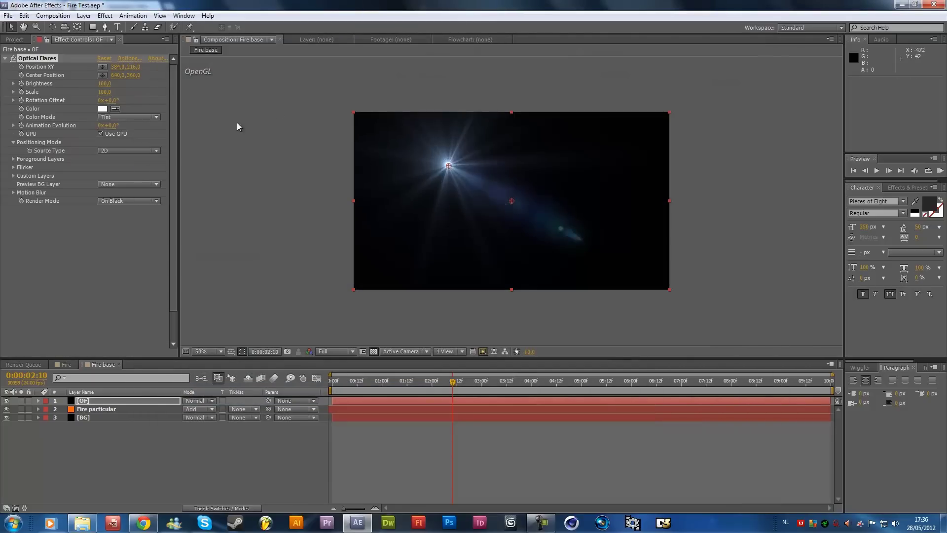
pyautogui.click(102, 108)
pyautogui.moveTo(273, 389); pyautogui.dragTo(272, 428)
pyautogui.moveTo(256, 311); pyautogui.dragTo(290, 288)
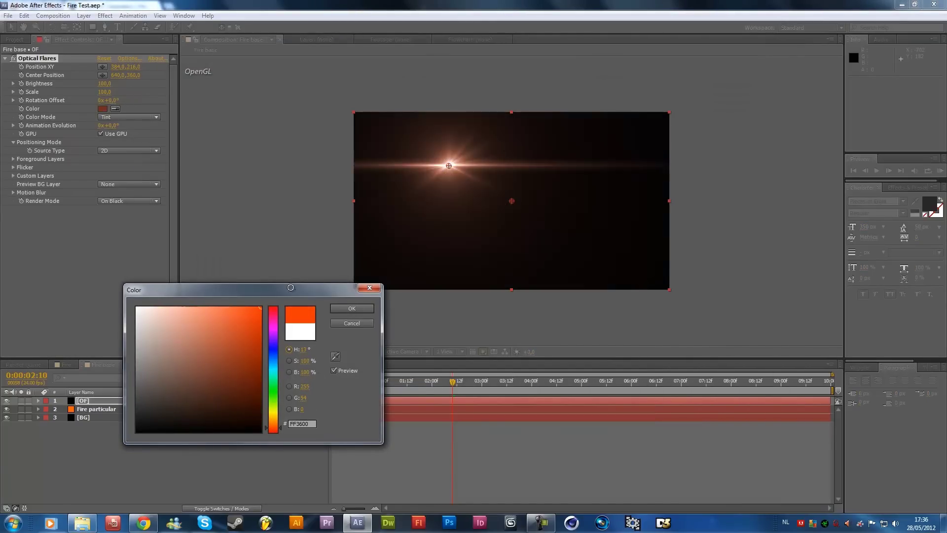
pyautogui.click(359, 306)
# - Set the OF layer to Add blending and drag the flare centre to the fire's base
pyautogui.click(209, 404)
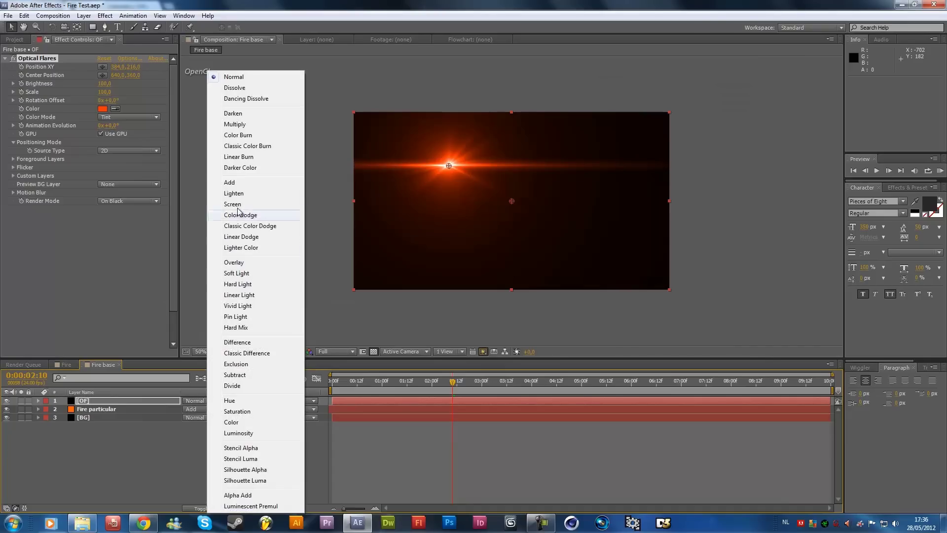
pyautogui.click(239, 190)
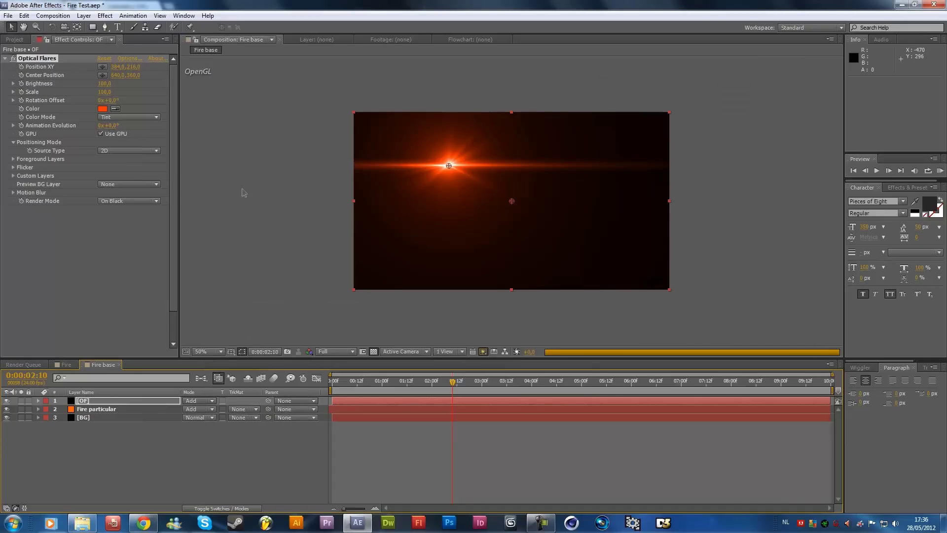
pyautogui.click(448, 167)
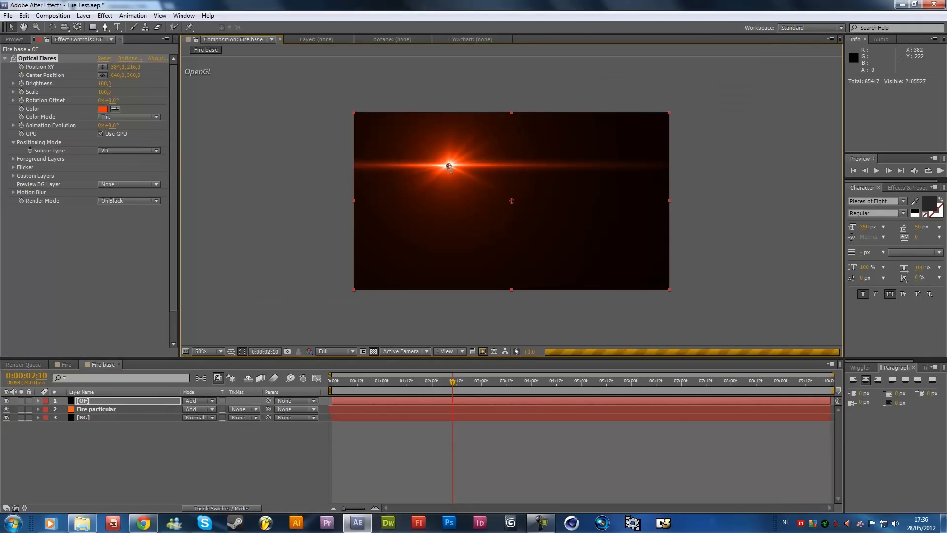
pyautogui.moveTo(448, 167); pyautogui.dragTo(510, 258)
# - Reveal the OF Position and Fire particular's expression properties, and keyframe Particles/sec
pyautogui.click(122, 401)
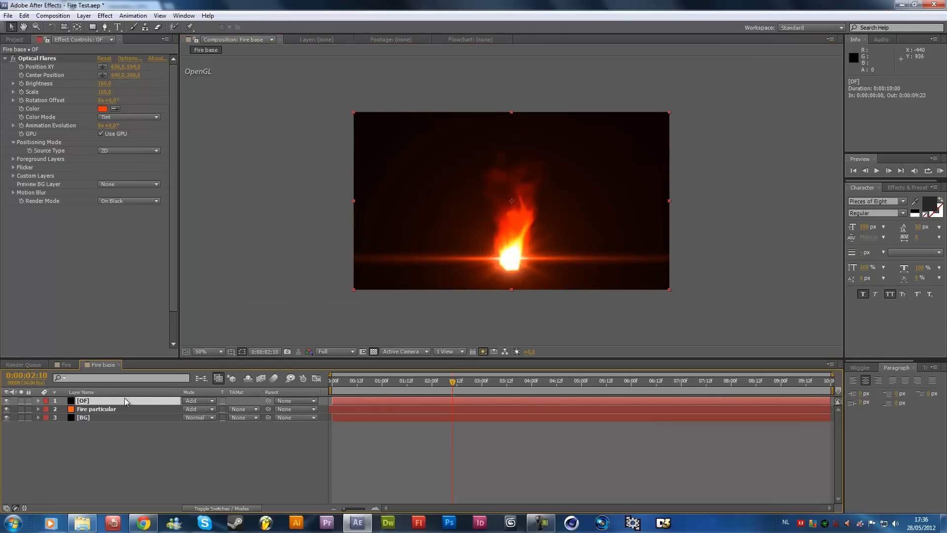
pyautogui.press('p')
pyautogui.click(84, 418)
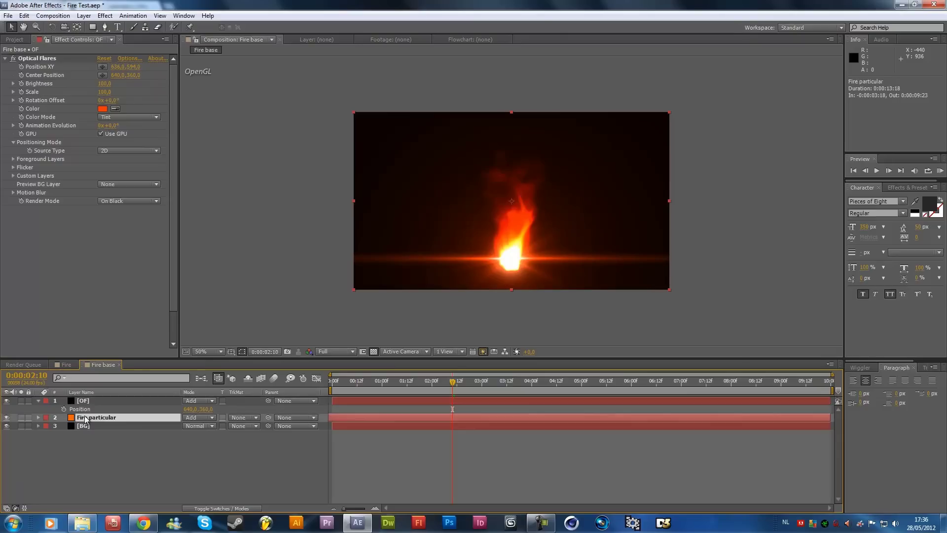
pyautogui.press('p')
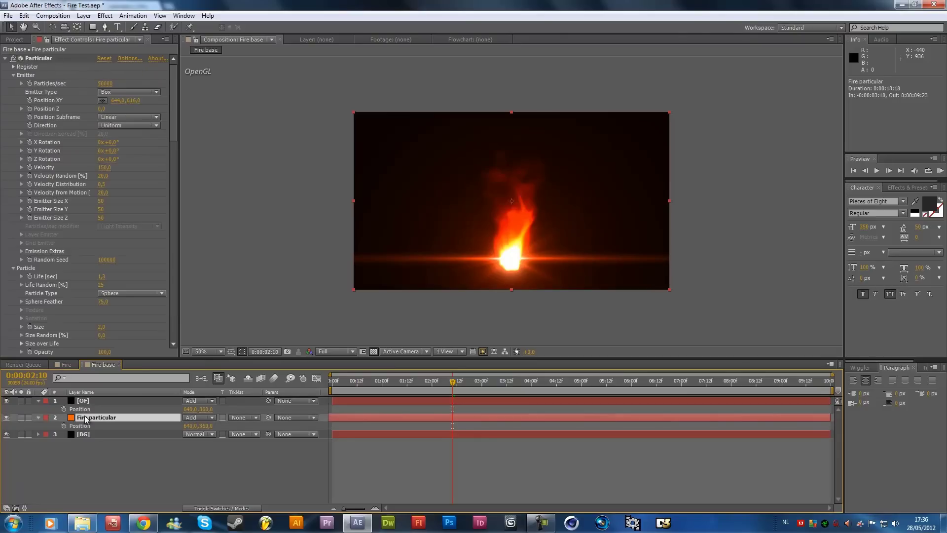
pyautogui.click(33, 60)
pyautogui.press('e')
pyautogui.press('e')
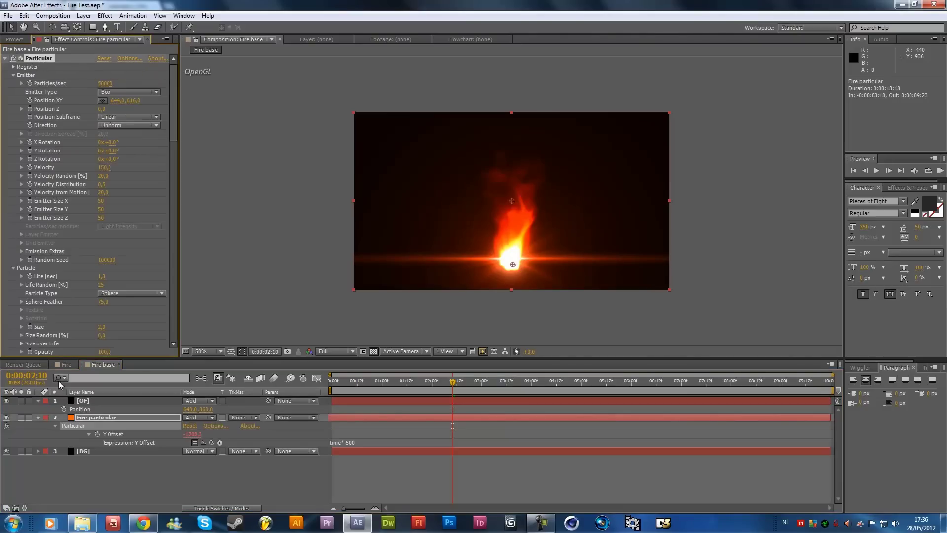
pyautogui.click(30, 83)
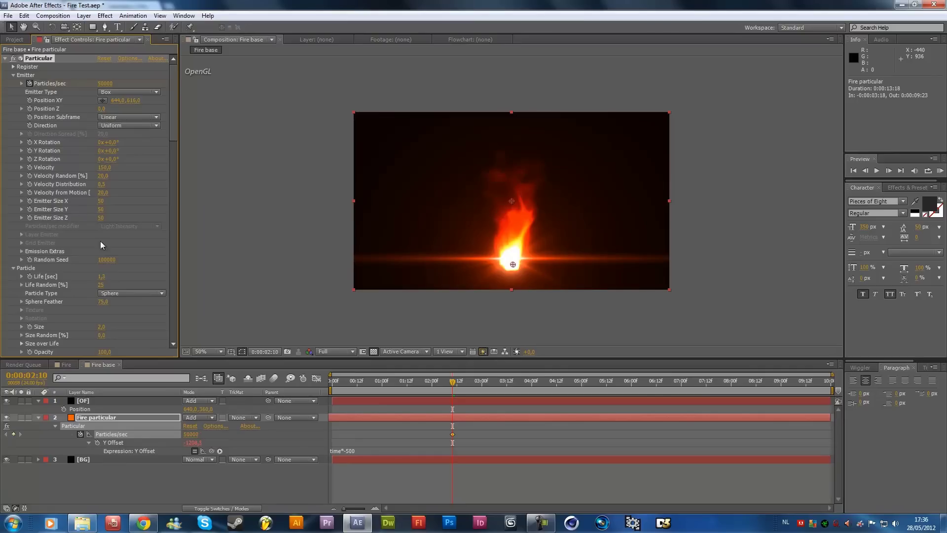
# - Add an expression to the OF flare's Position XY, reverting a stray pick-whip
pyautogui.click(84, 401)
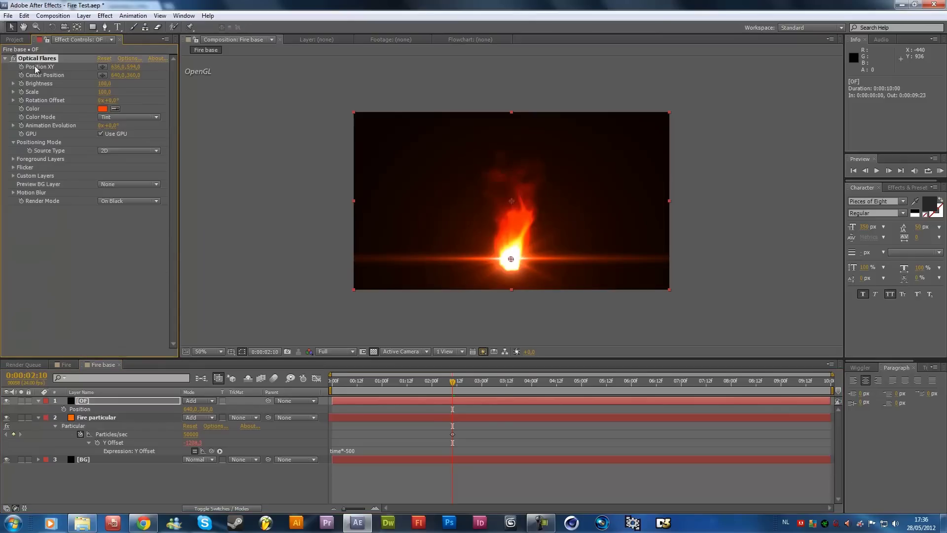
pyautogui.keyDown('alt'); pyautogui.click(22, 67); pyautogui.keyUp('alt')
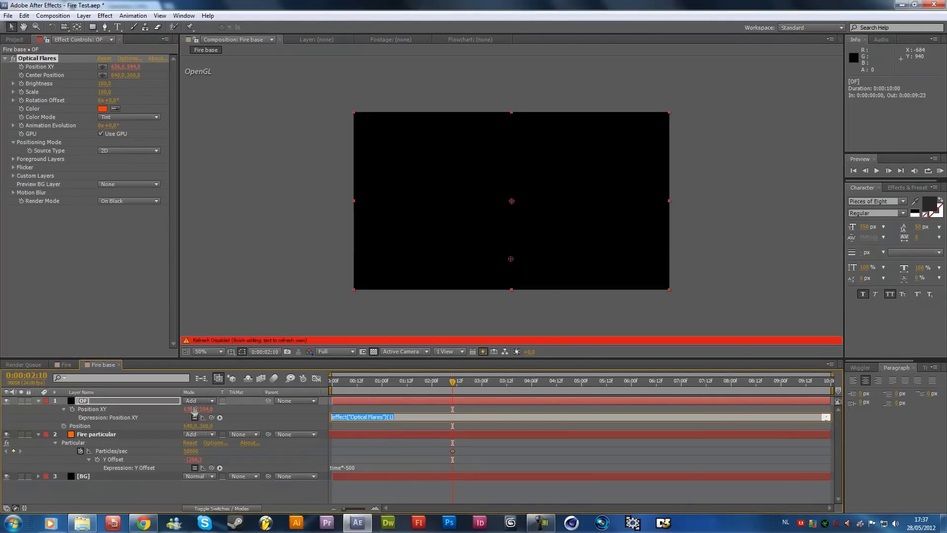
pyautogui.moveTo(129, 456); pyautogui.dragTo(117, 450)
pyautogui.hotkey('ctrl', 'z')
pyautogui.click(120, 451)
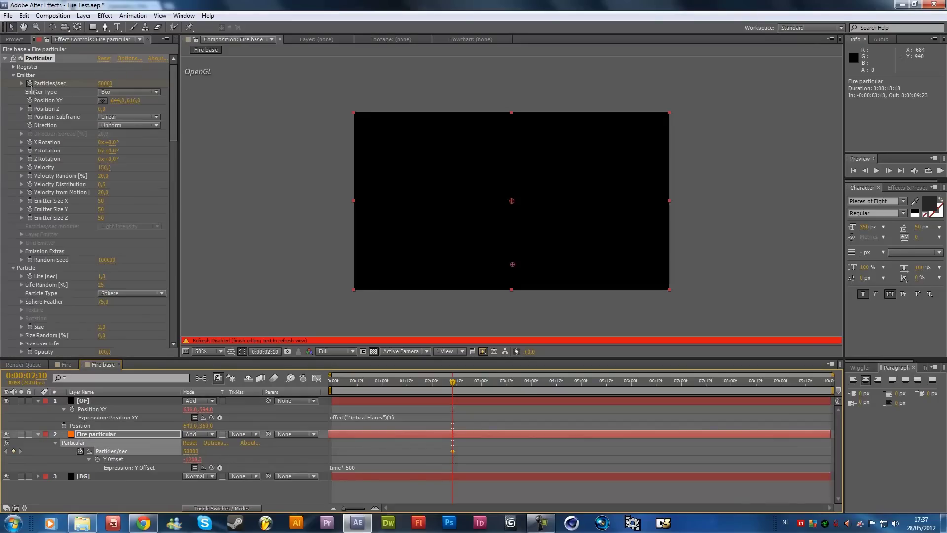
pyautogui.click(94, 268)
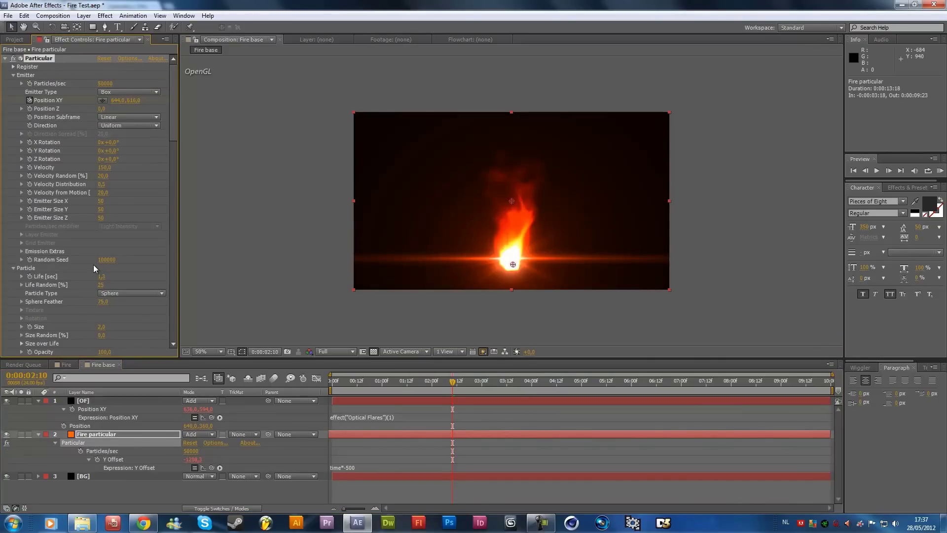
# - Pick-whip the flare's Position XY expression toward Particular's properties
pyautogui.click(96, 401)
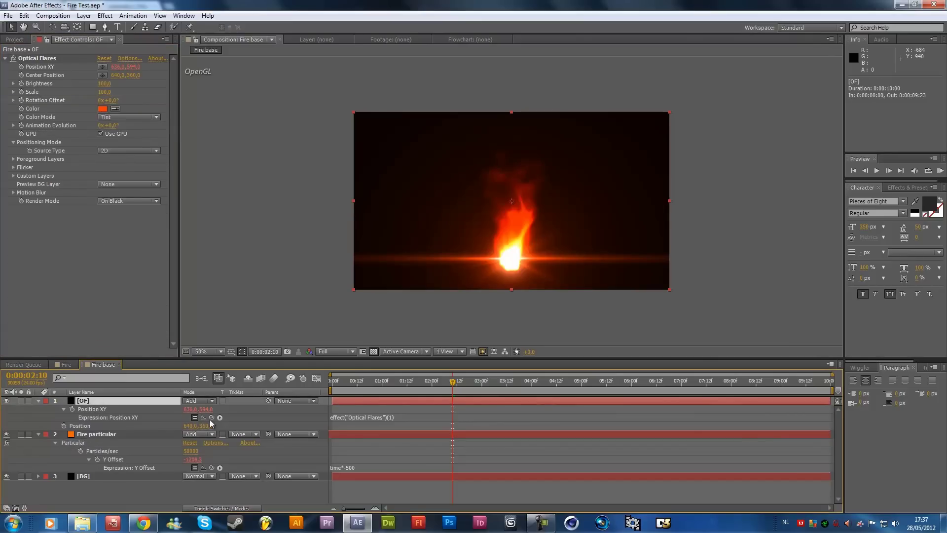
pyautogui.click(345, 417)
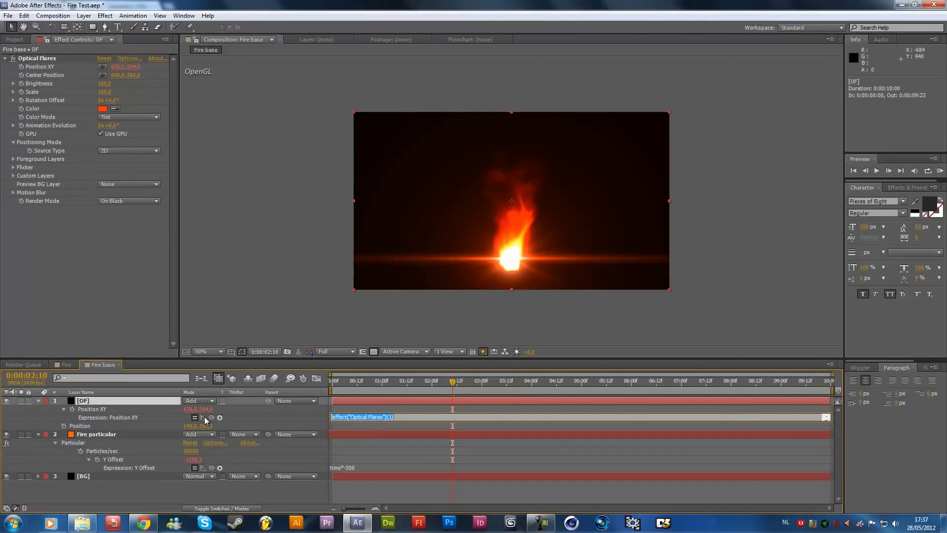
pyautogui.click(205, 417)
pyautogui.click(333, 417)
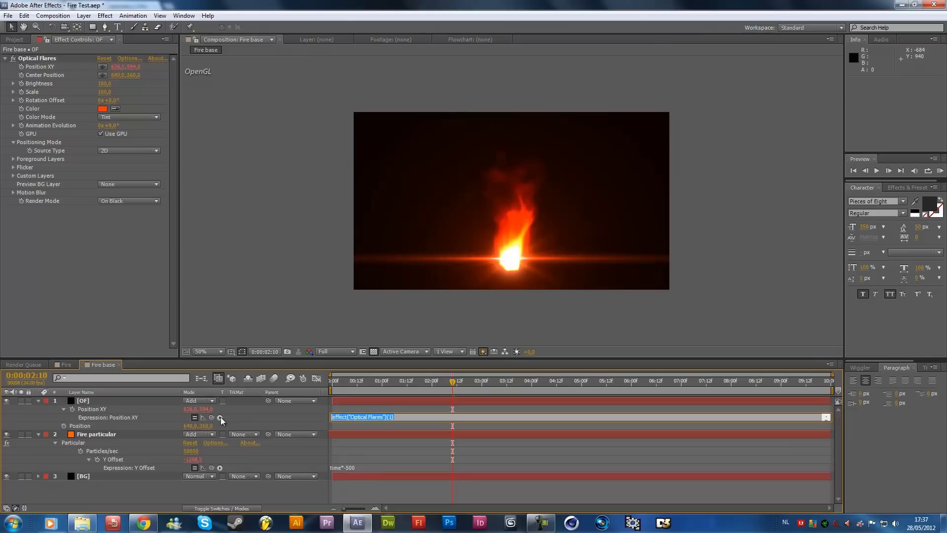
pyautogui.moveTo(211, 417); pyautogui.dragTo(124, 453)
# - Reveal the emitter's keyframed Position XY at 0:00:00:09 and pick-whip the flare expression to it
pyautogui.click(129, 438)
pyautogui.press('u')
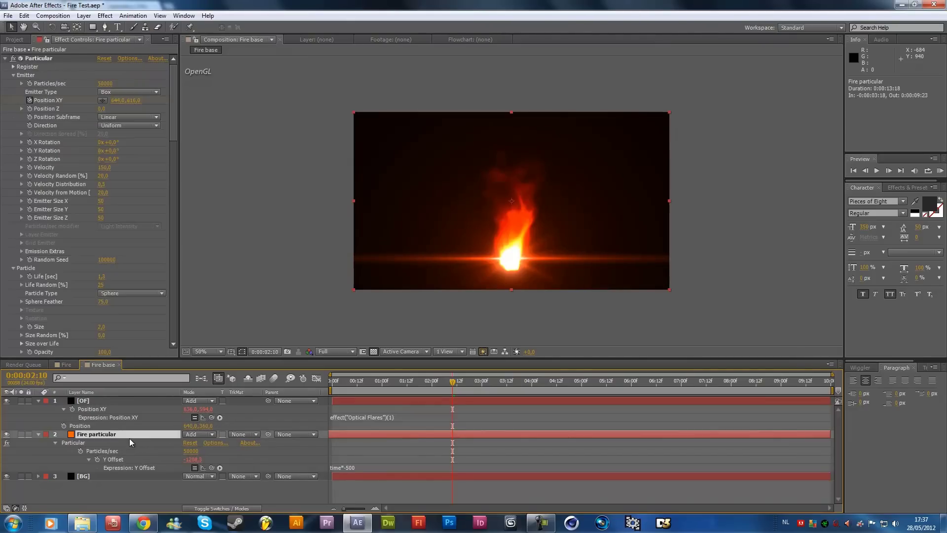
pyautogui.press('i')
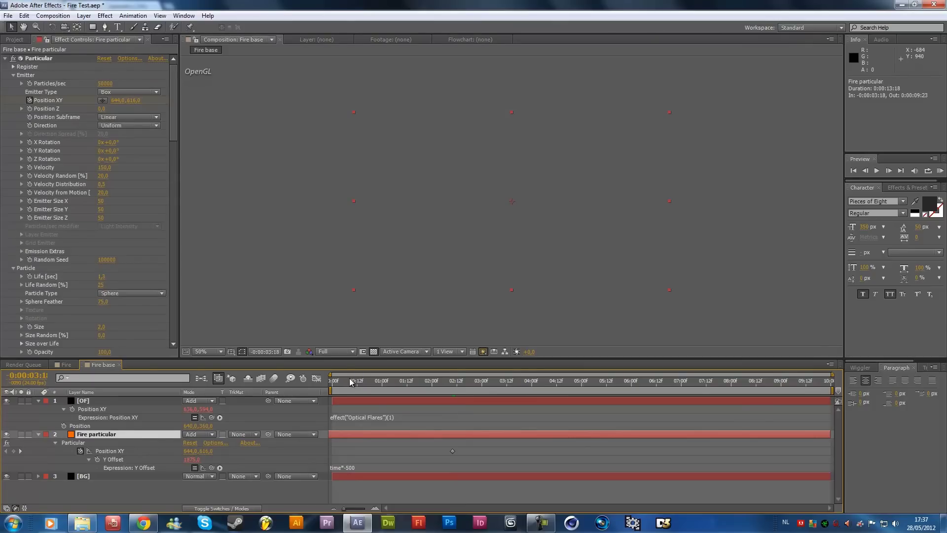
pyautogui.click(351, 381)
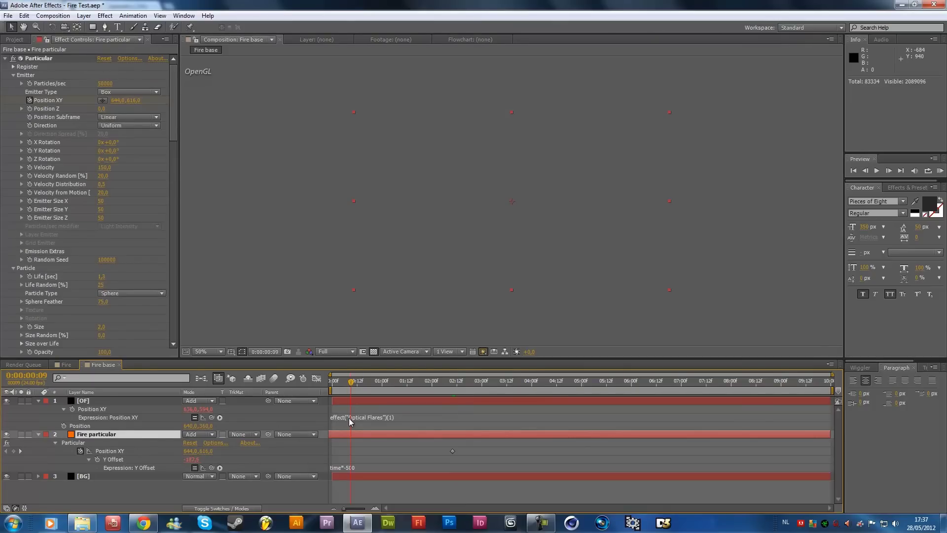
pyautogui.click(332, 417)
pyautogui.moveTo(212, 417); pyautogui.dragTo(127, 452)
# - Link the flare to the emitter's Position XY, then move the emitter up-right at 0:00:03:07
pyautogui.click(453, 398)
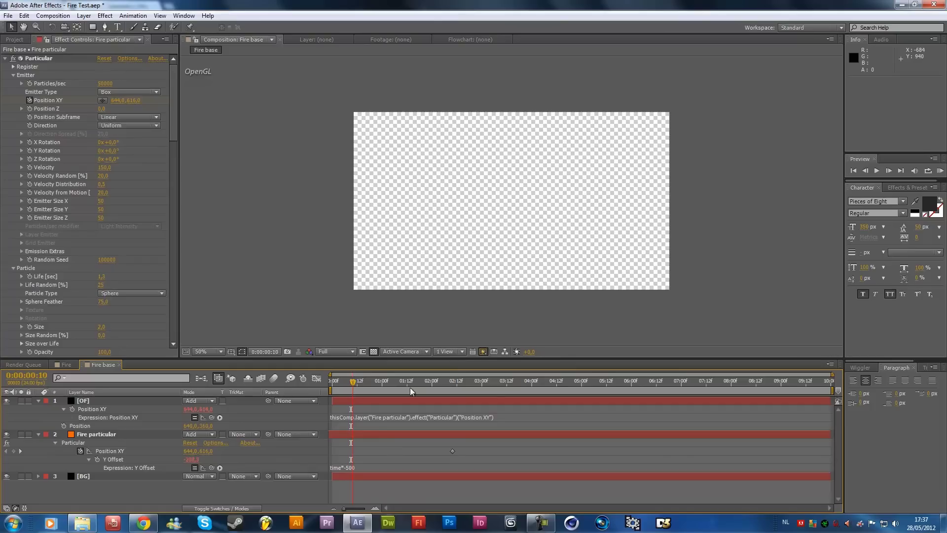
pyautogui.click(497, 392)
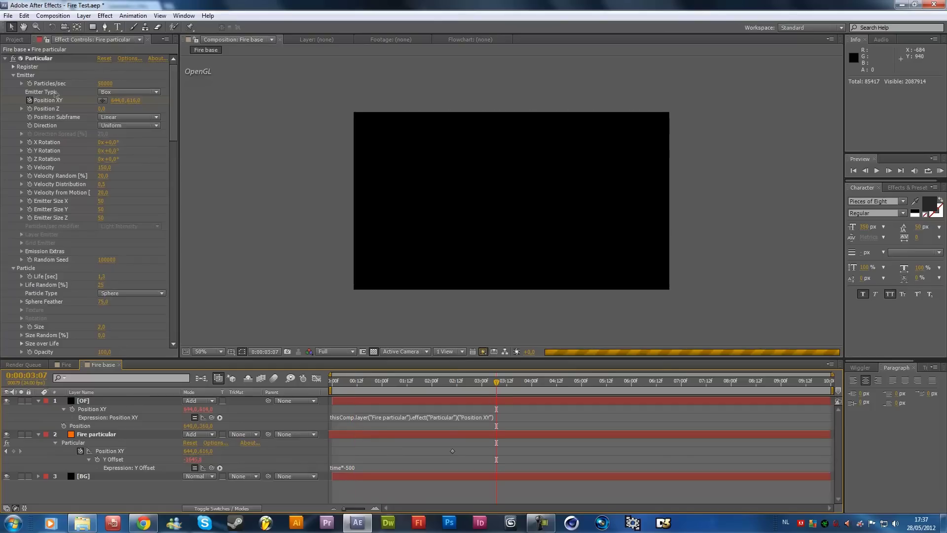
pyautogui.click(38, 59)
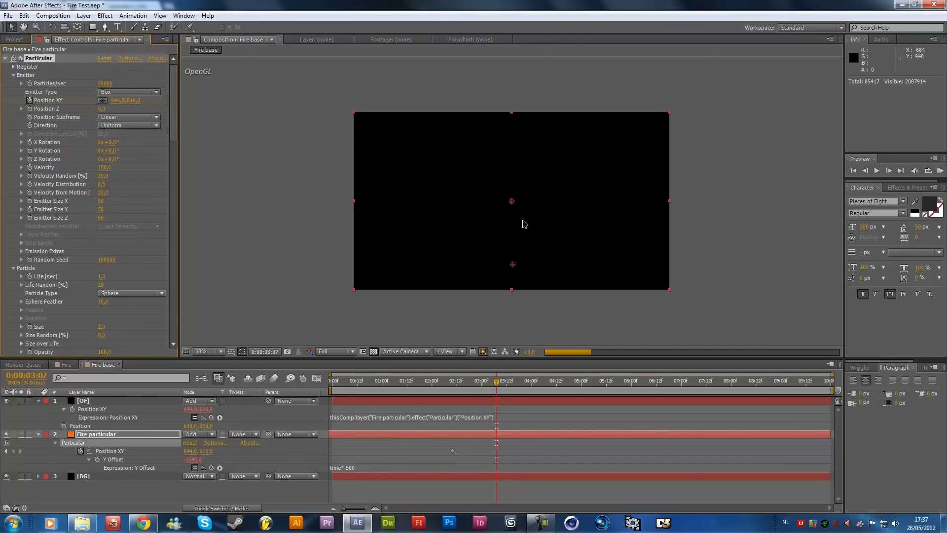
pyautogui.moveTo(515, 265); pyautogui.dragTo(517, 265)
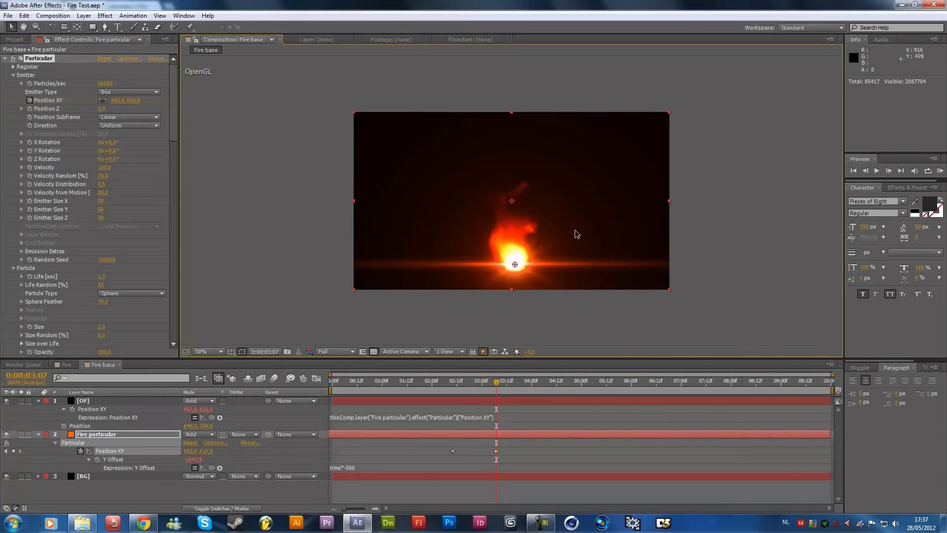
pyautogui.moveTo(514, 263); pyautogui.dragTo(568, 250)
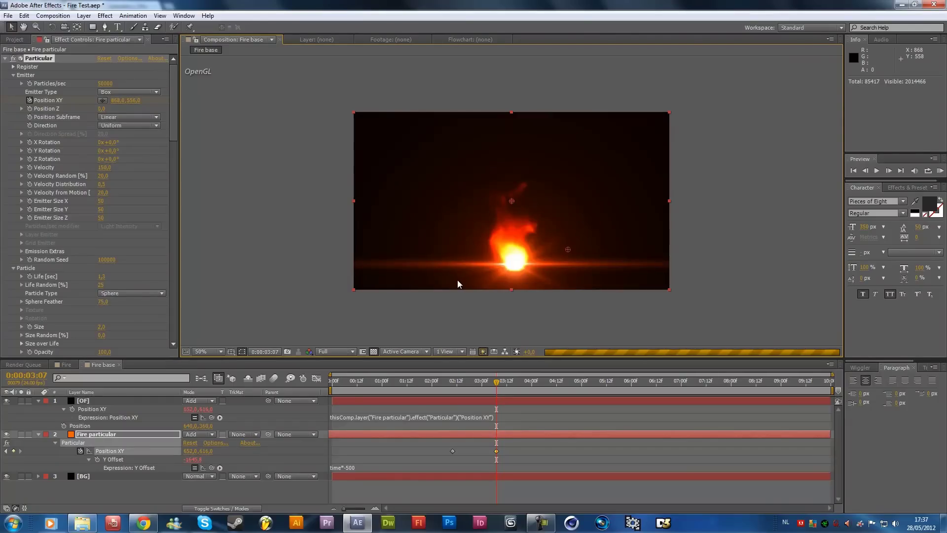
# - Try Half, Quarter and Full preview resolutions, settle on Quarter, then go to 0:00:05:23
pyautogui.click(331, 352)
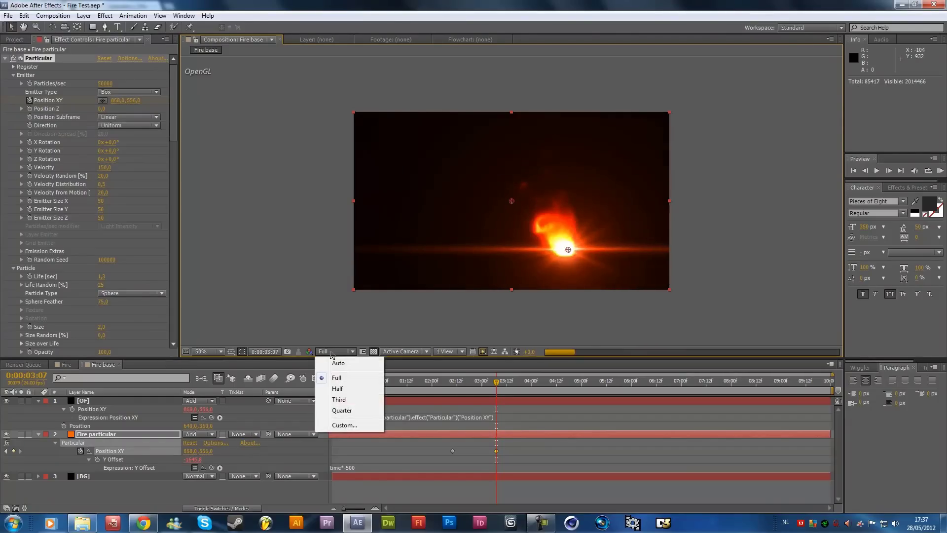
pyautogui.click(338, 388)
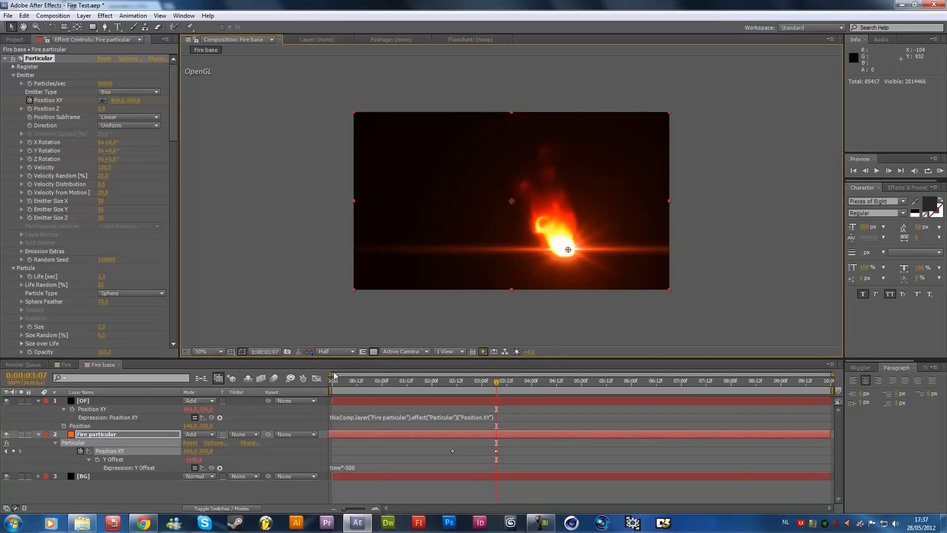
pyautogui.click(335, 352)
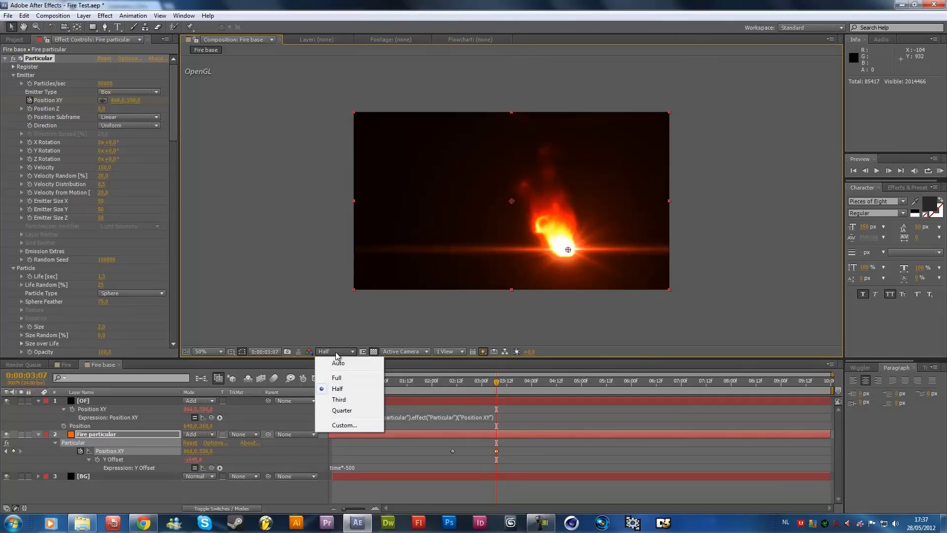
pyautogui.click(341, 410)
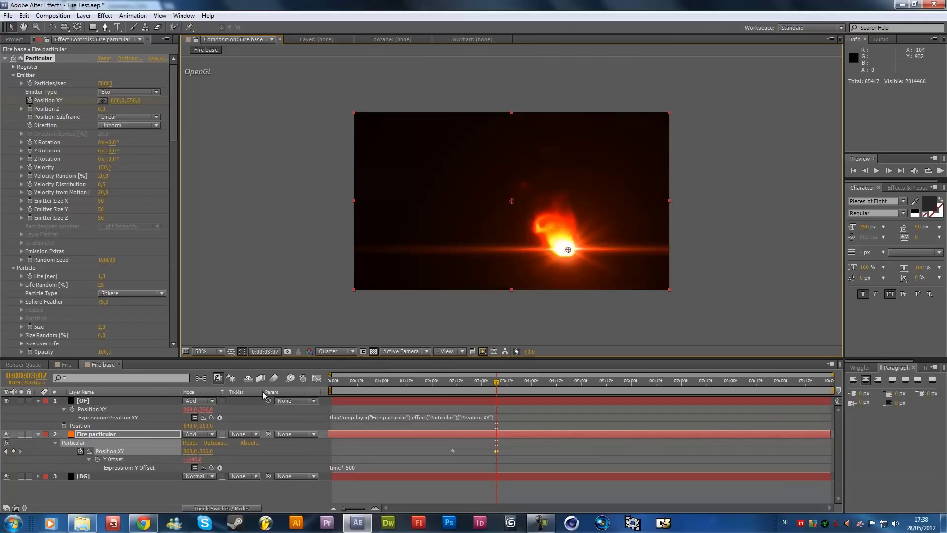
pyautogui.click(340, 353)
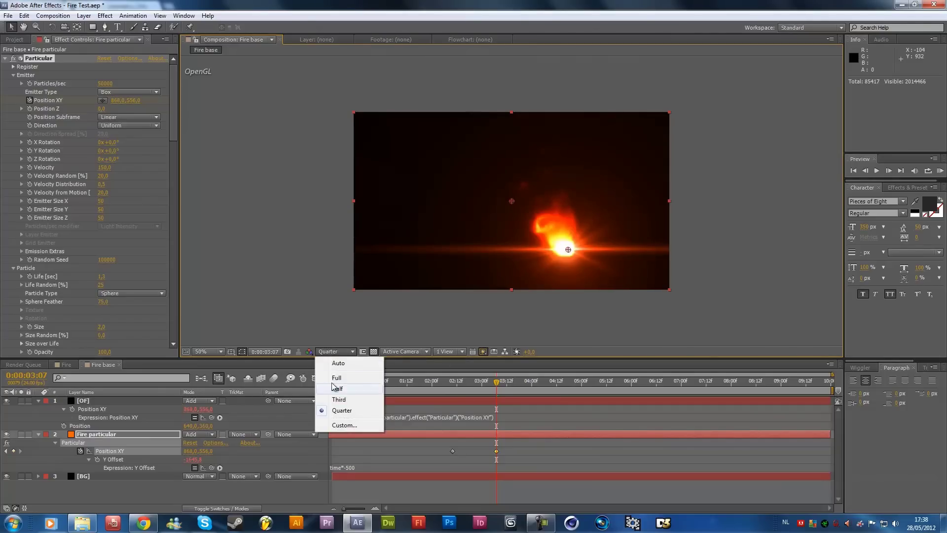
pyautogui.click(348, 377)
pyautogui.click(344, 353)
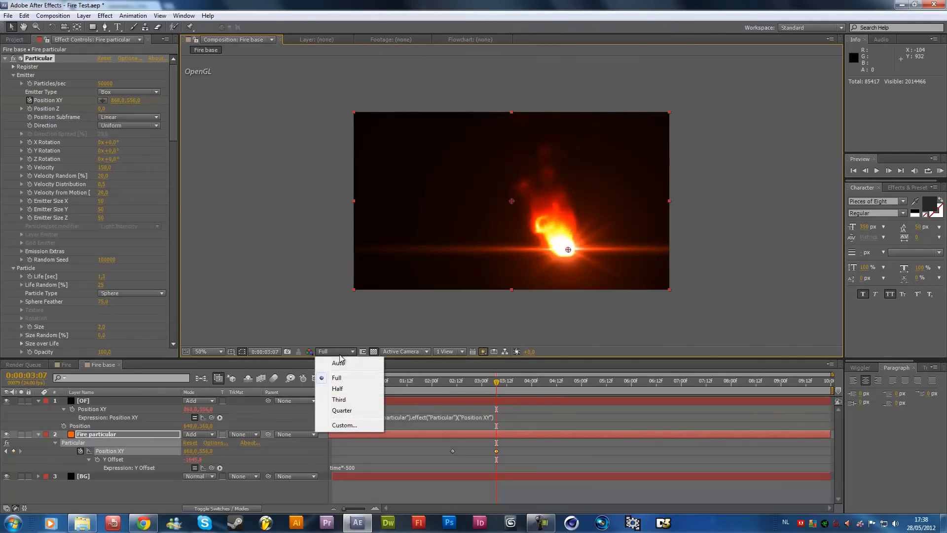
pyautogui.click(341, 411)
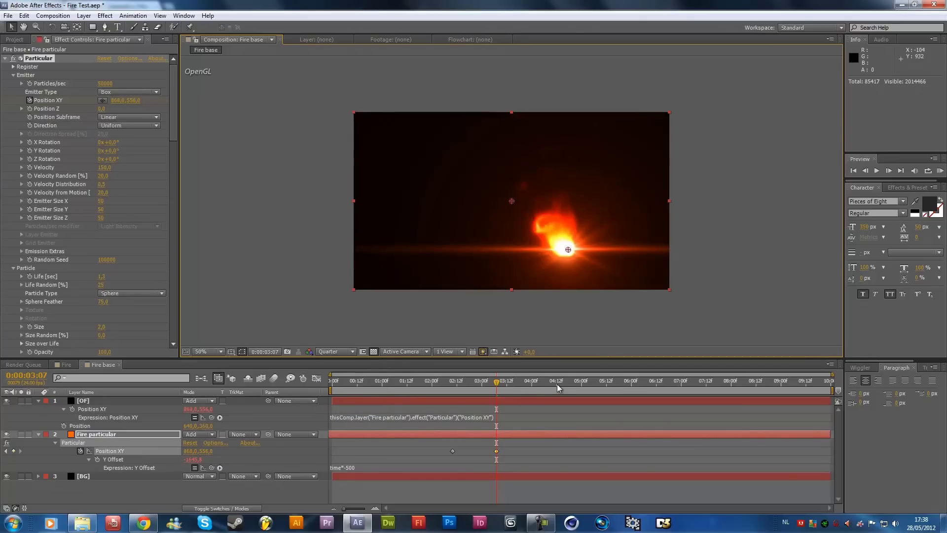
pyautogui.click(629, 382)
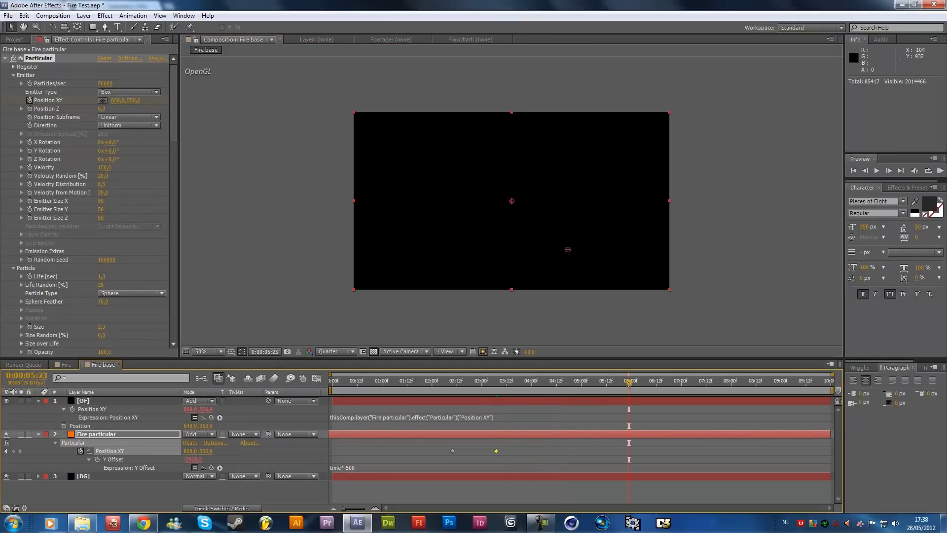
# - Move the current time to 0:00:01:18 in Fire base to check the flare's position on the emitter
pyautogui.click(420, 382)
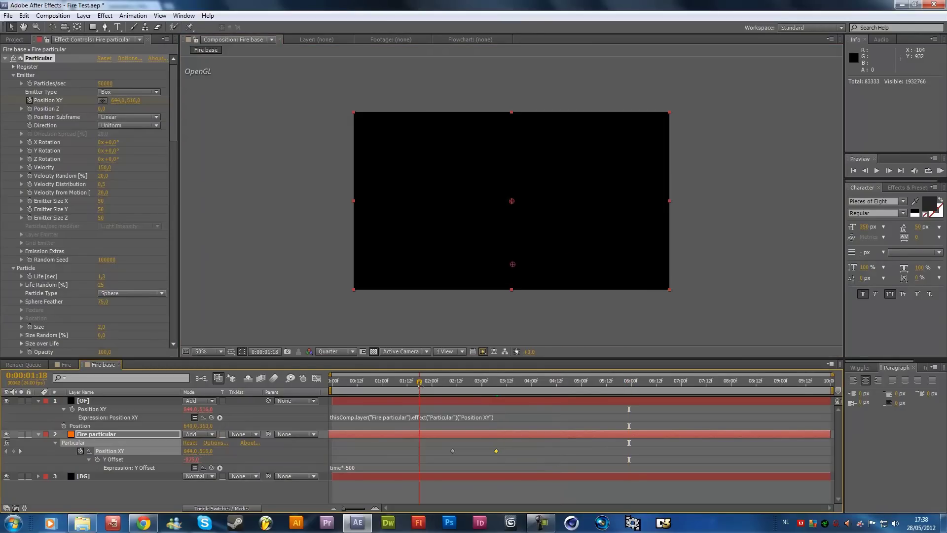